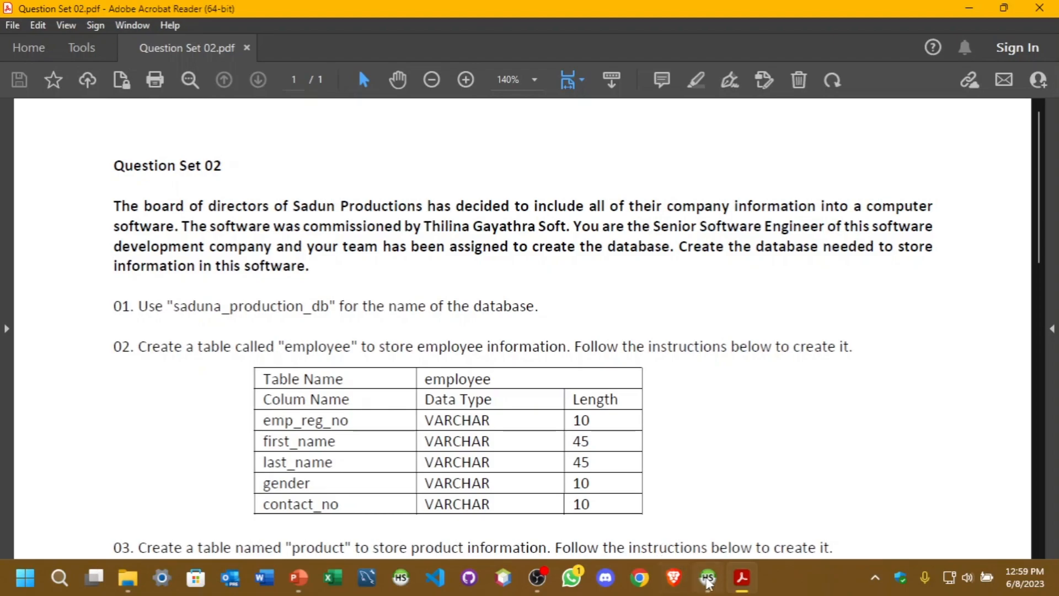
mouse_move(708, 582)
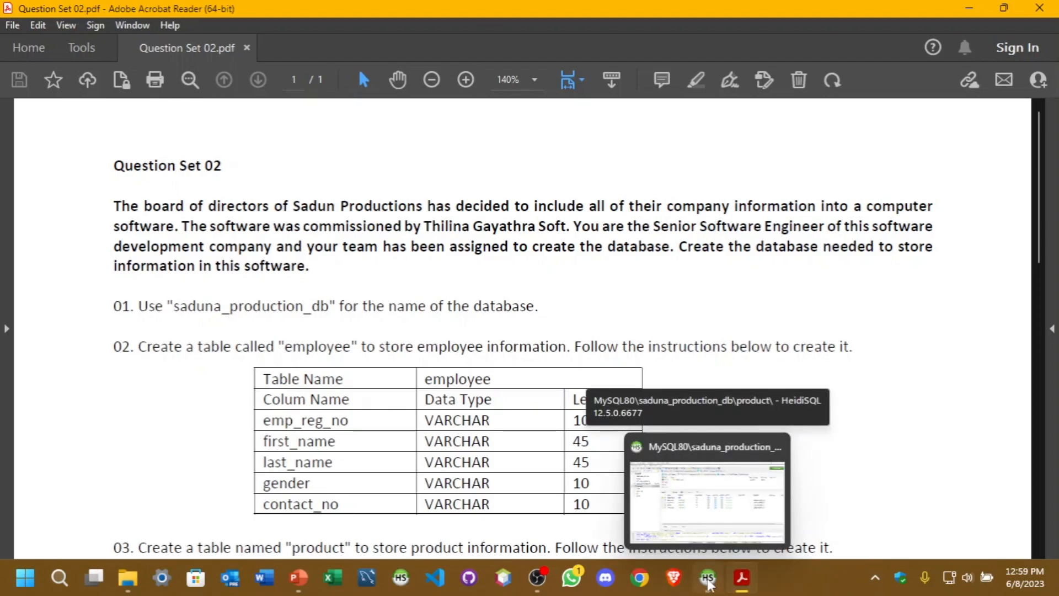
left_click(710, 583)
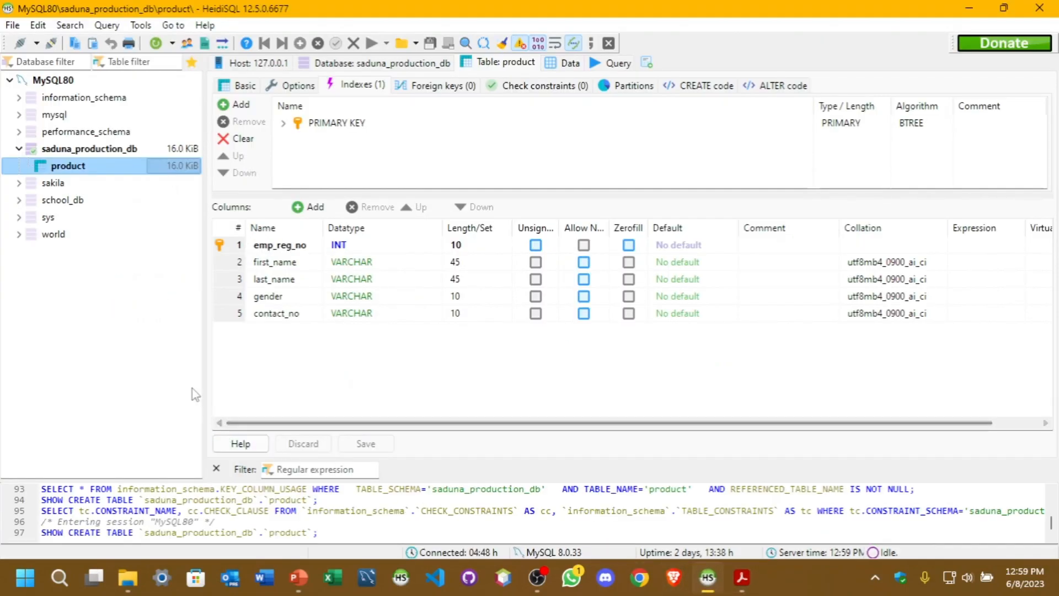
left_click(969, 8)
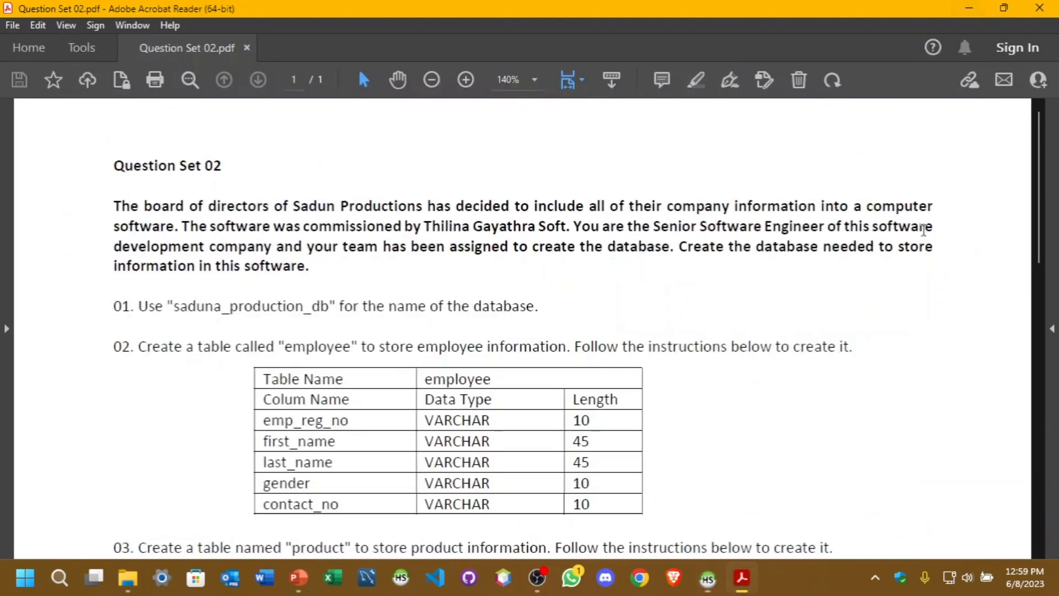
left_click(533, 582)
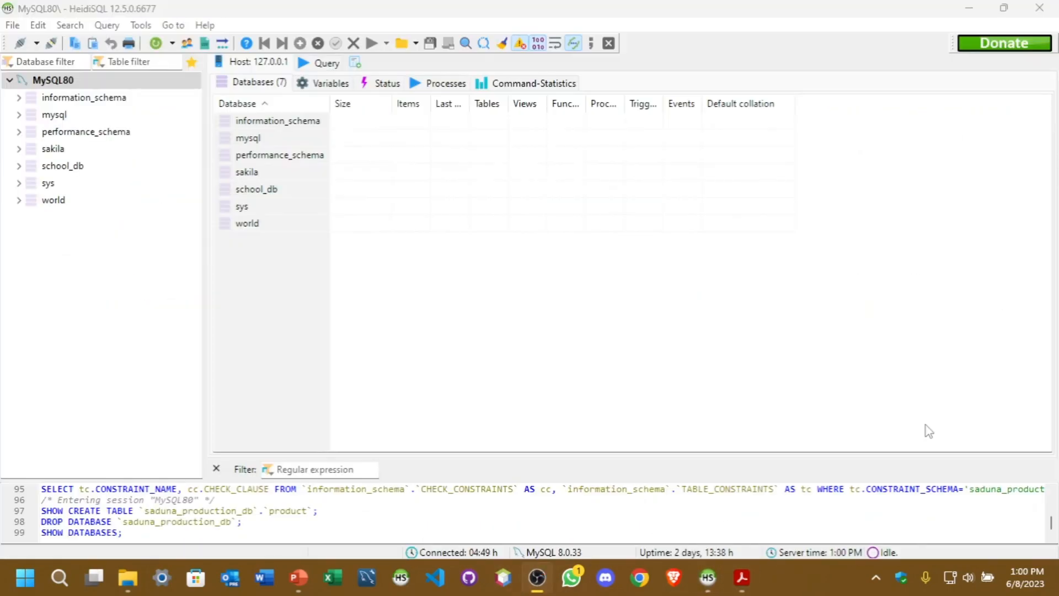
left_click(966, 12)
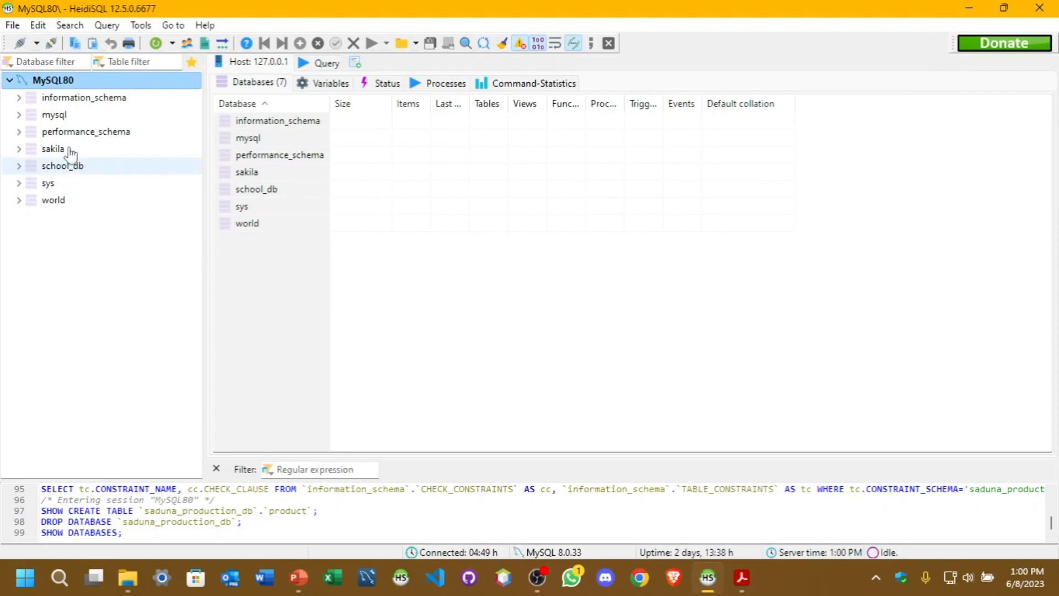
Create a database named saduna_production_db on the MySQL80 server, copying the name from question 01 of Question Set 02.pdf
right_click(88, 84)
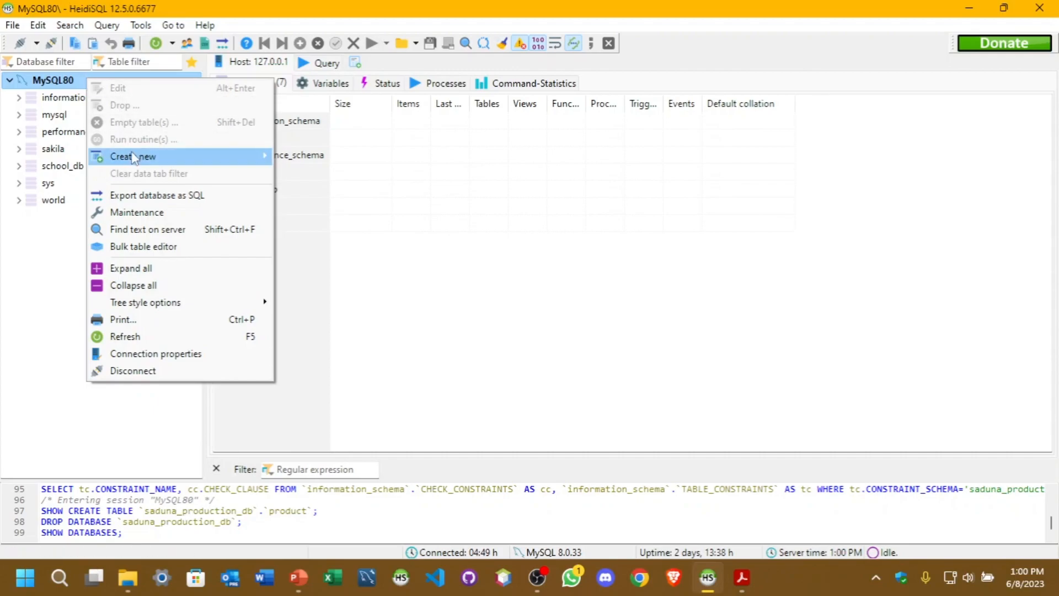
mouse_move(135, 157)
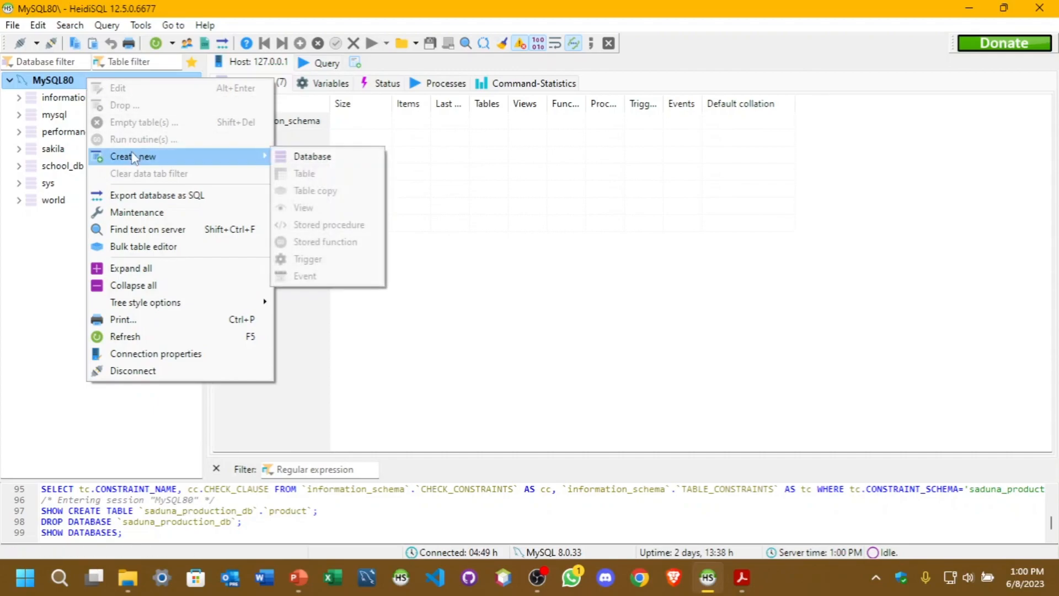
left_click(296, 160)
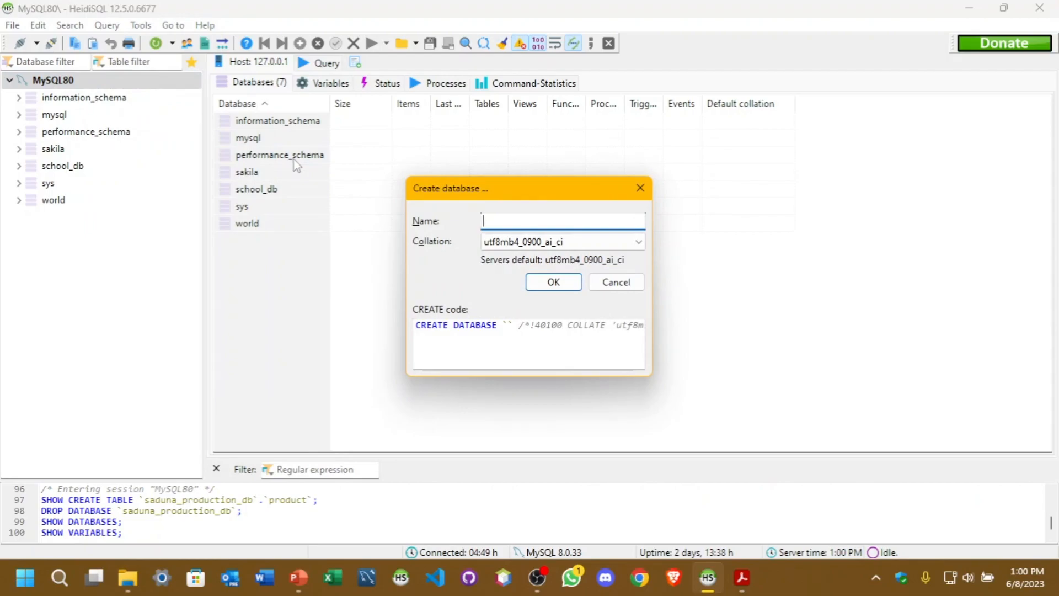
left_click(742, 577)
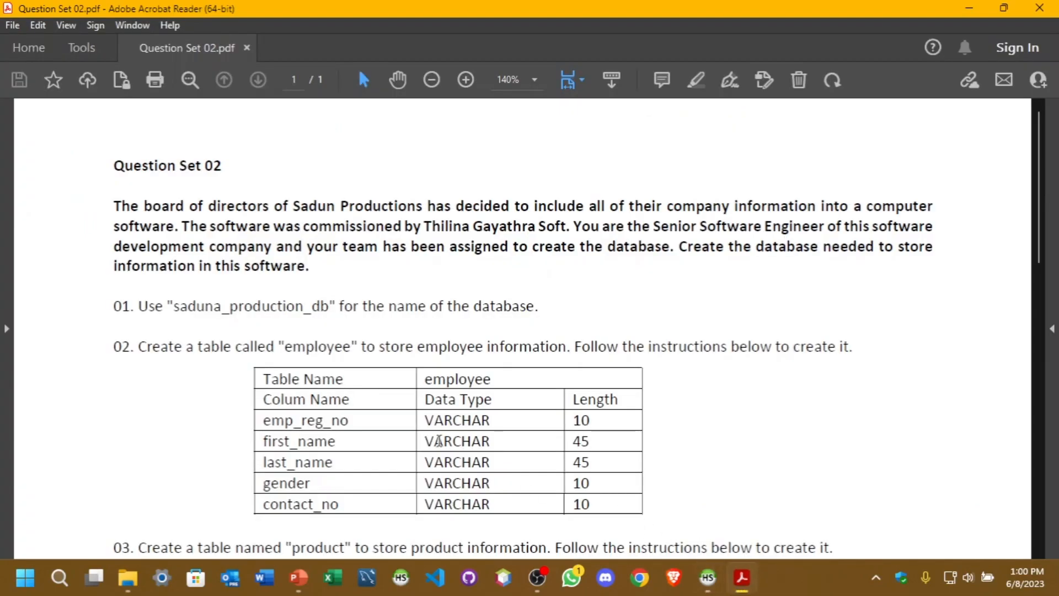
left_click_drag(178, 307, 326, 307)
key("ctrl+c")
left_click(175, 306)
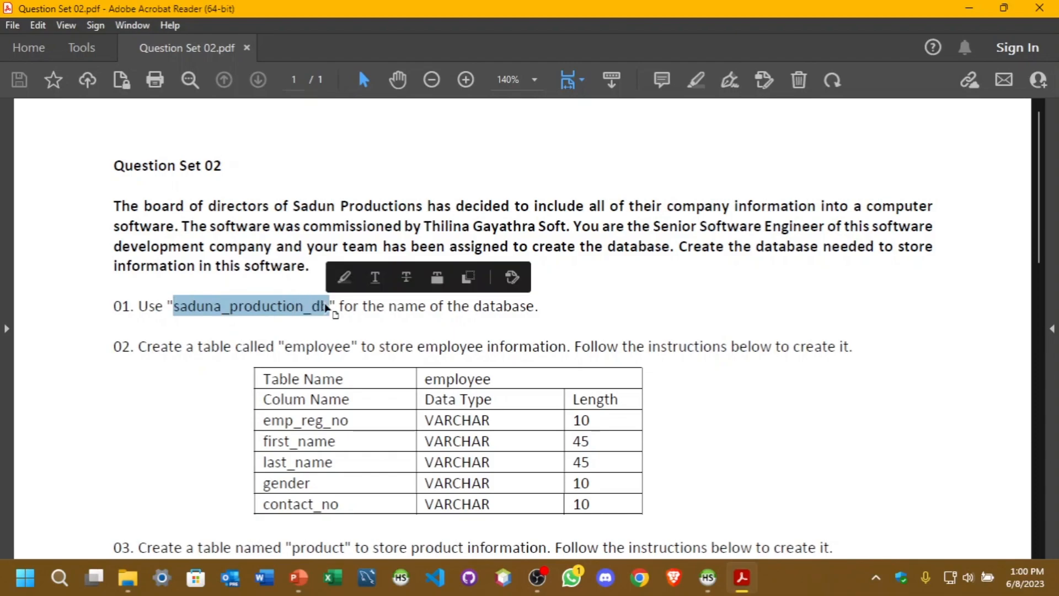
key("alt+Tab")
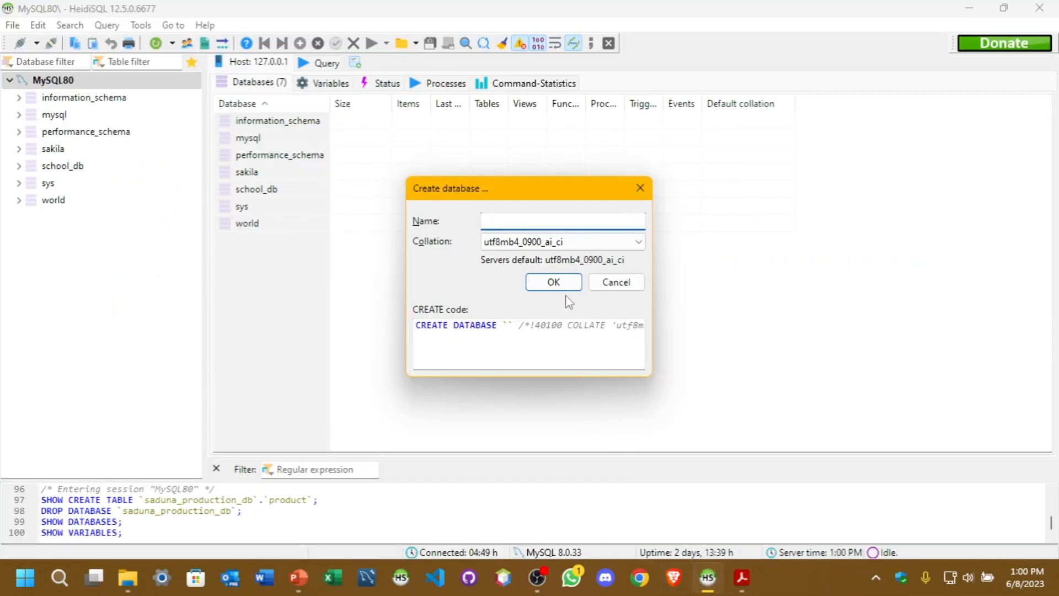
key("ctrl+v")
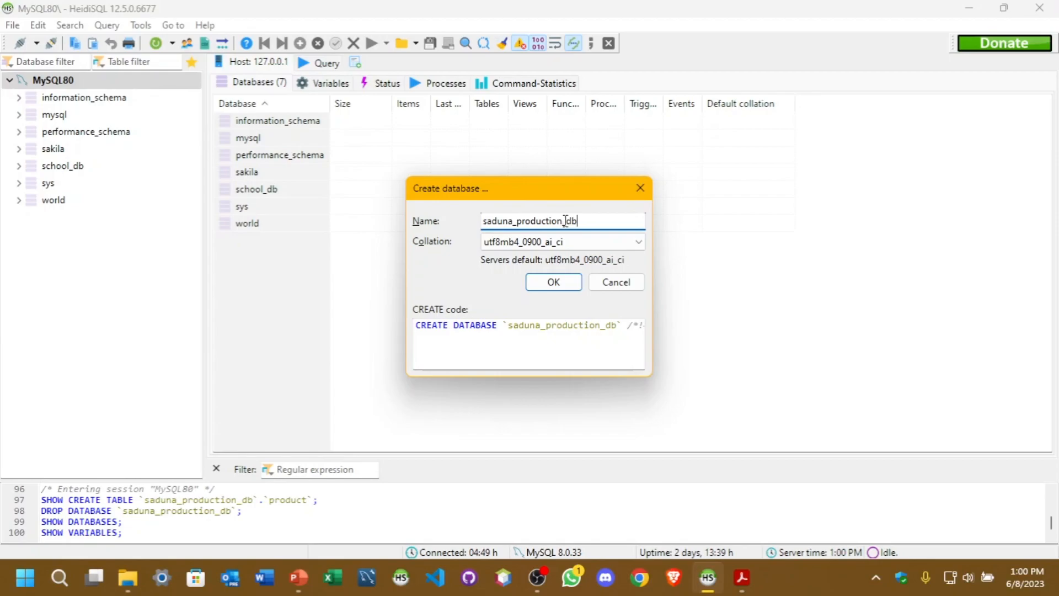
left_click(553, 282)
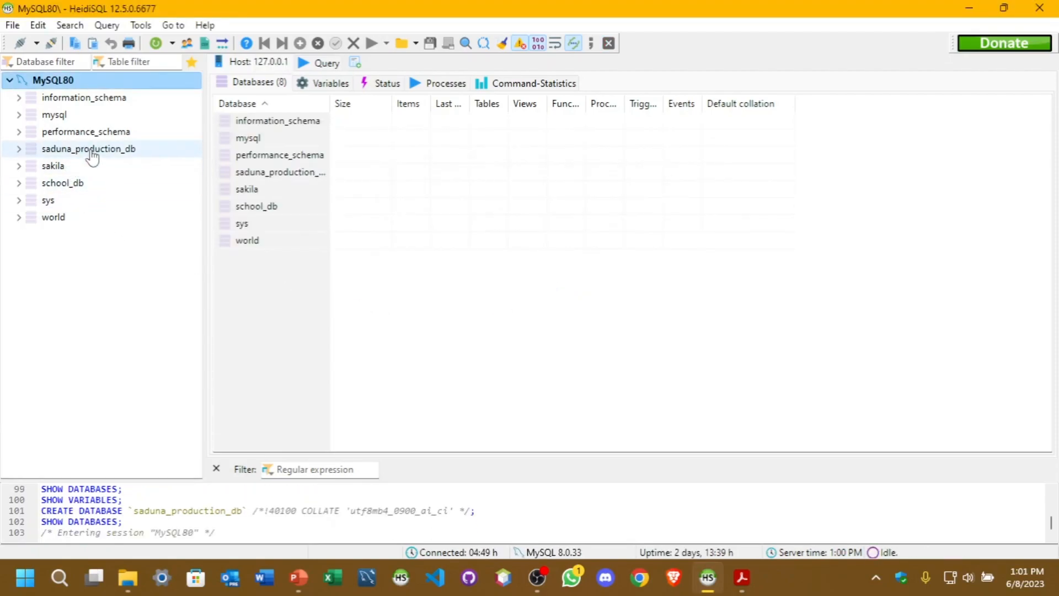
Start a new table named employee in the saduna_production_db database, following question 02 of the Question Set 02 PDF
left_click(133, 158)
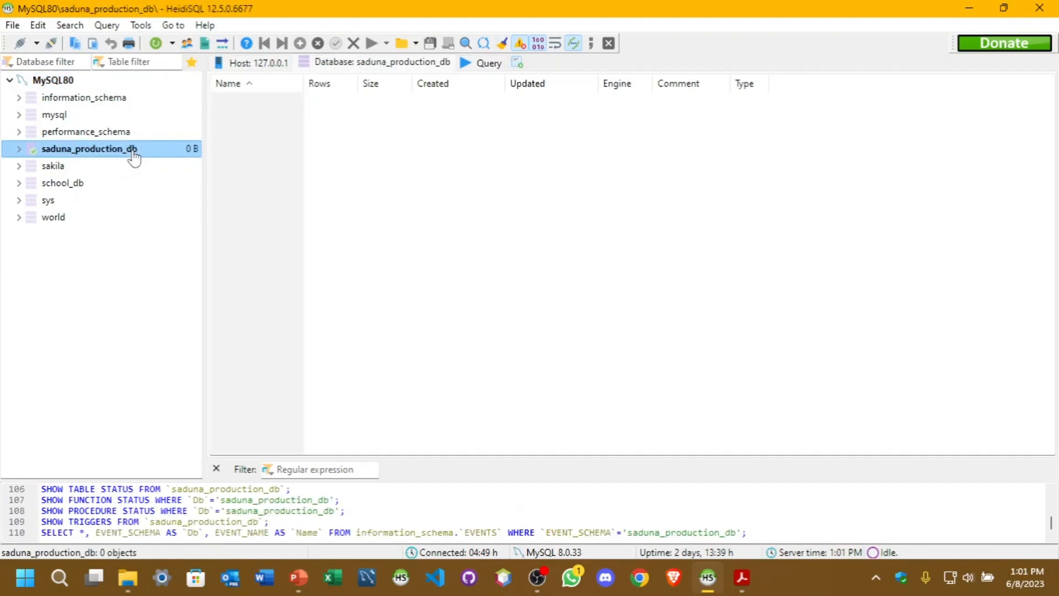
left_click(742, 578)
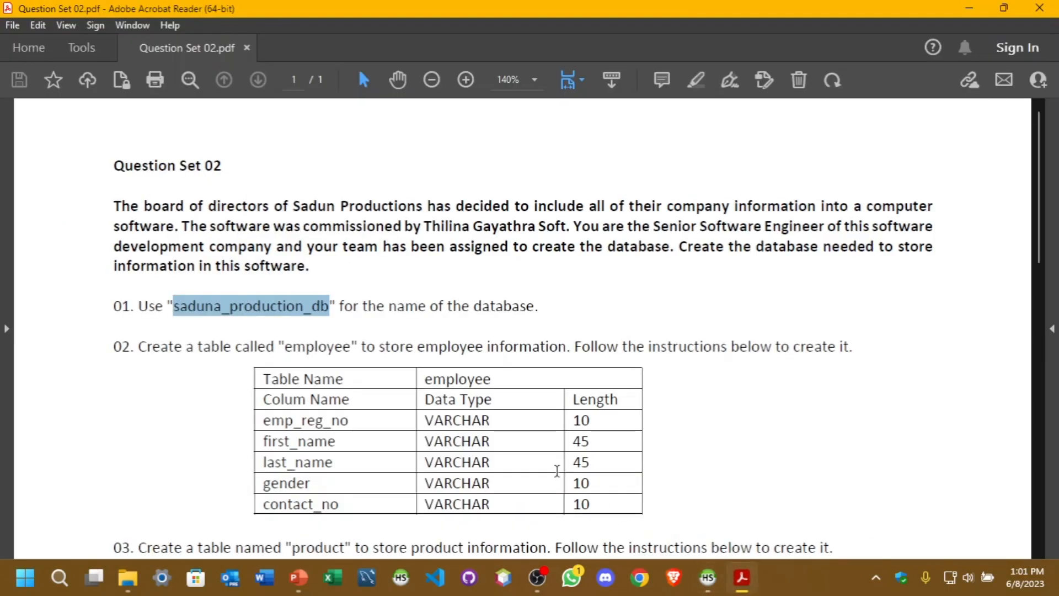
scroll(298, 370, "down", 3)
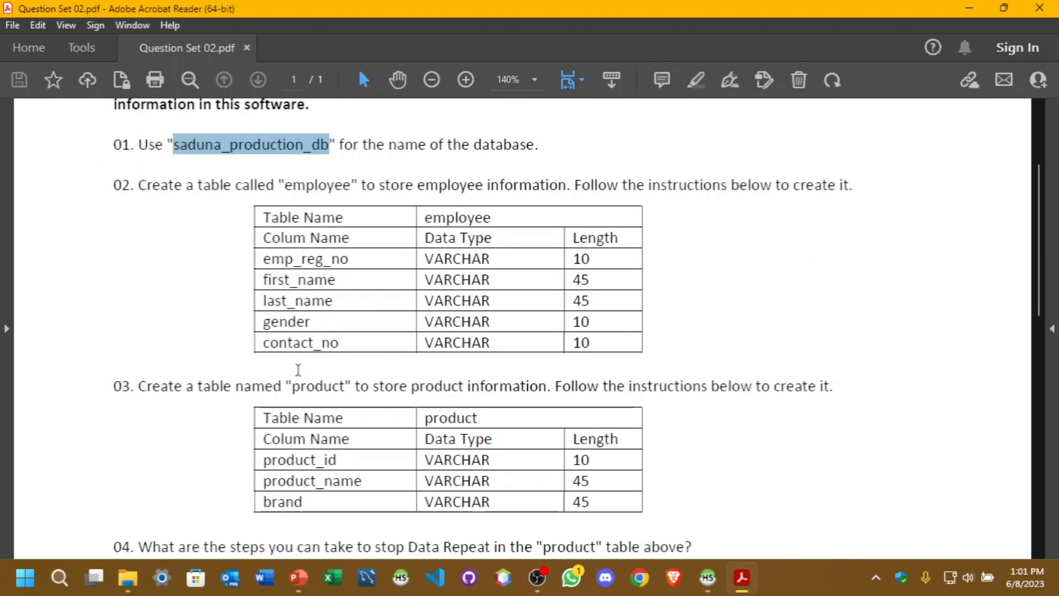
left_click(143, 221)
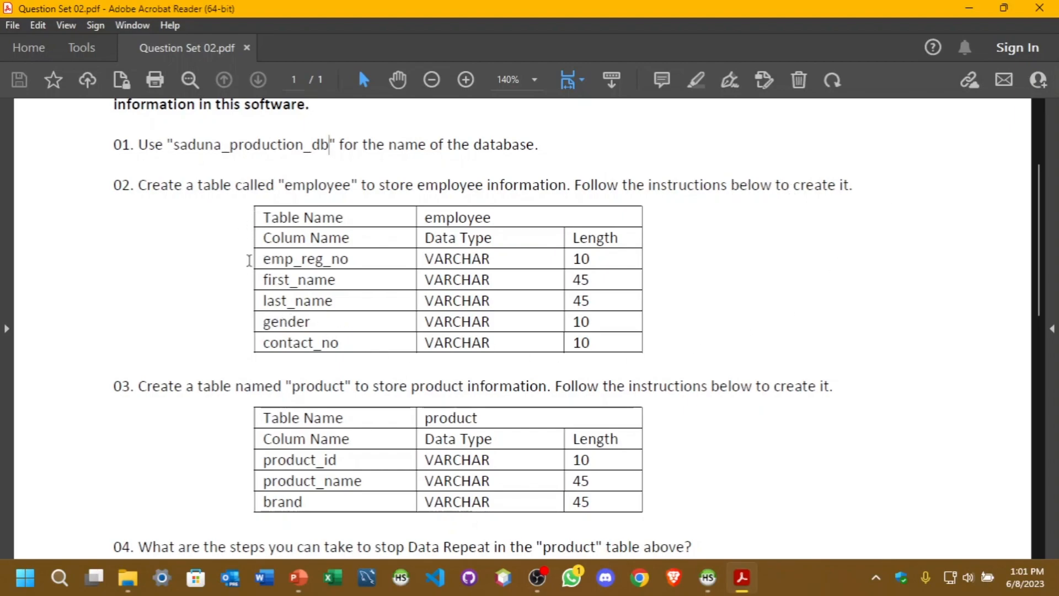
left_click(709, 580)
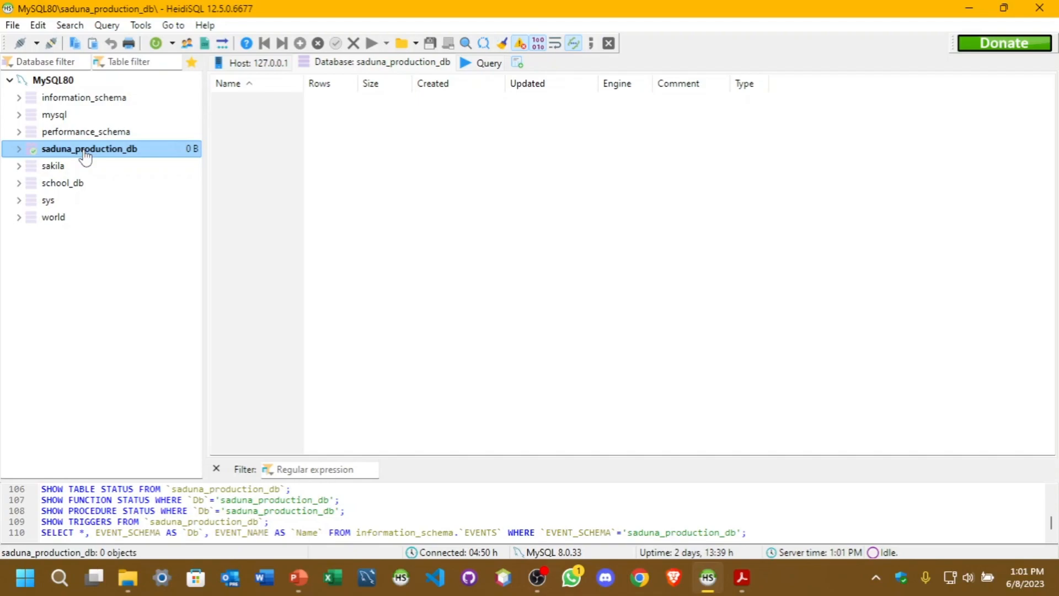
right_click(86, 157)
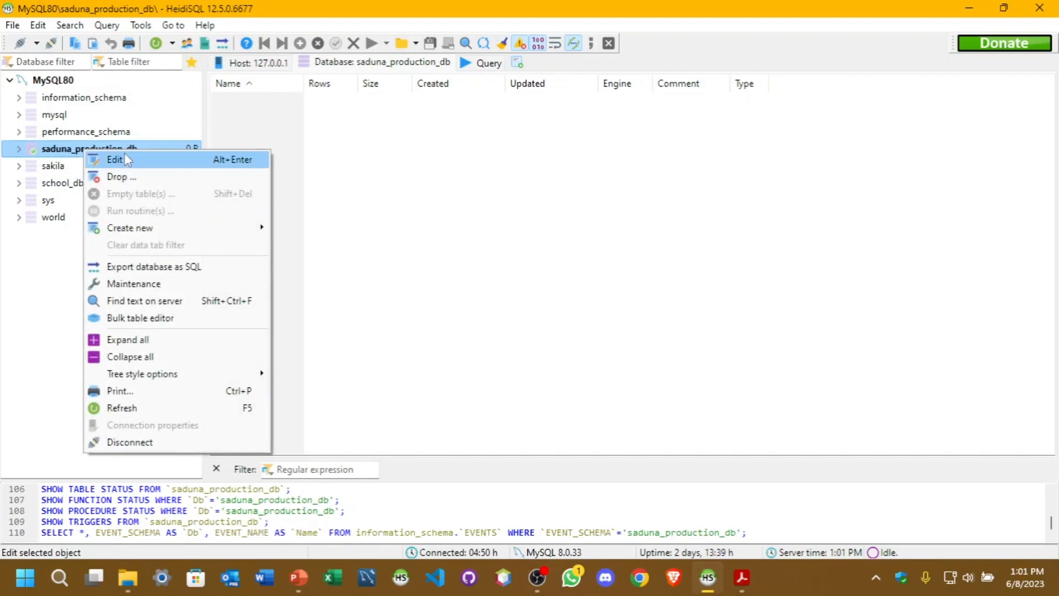
mouse_move(251, 228)
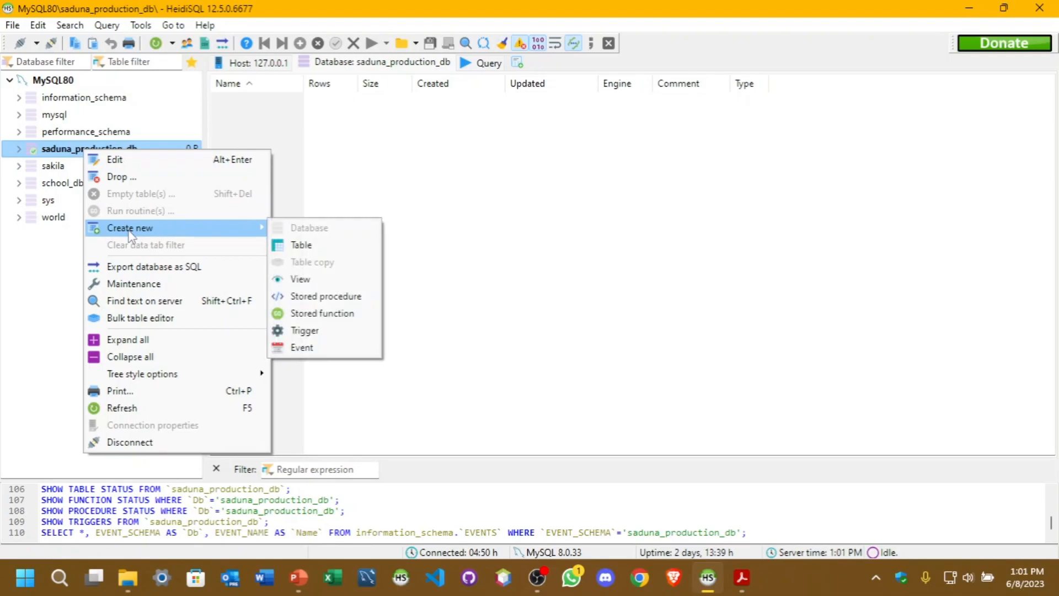
left_click(301, 245)
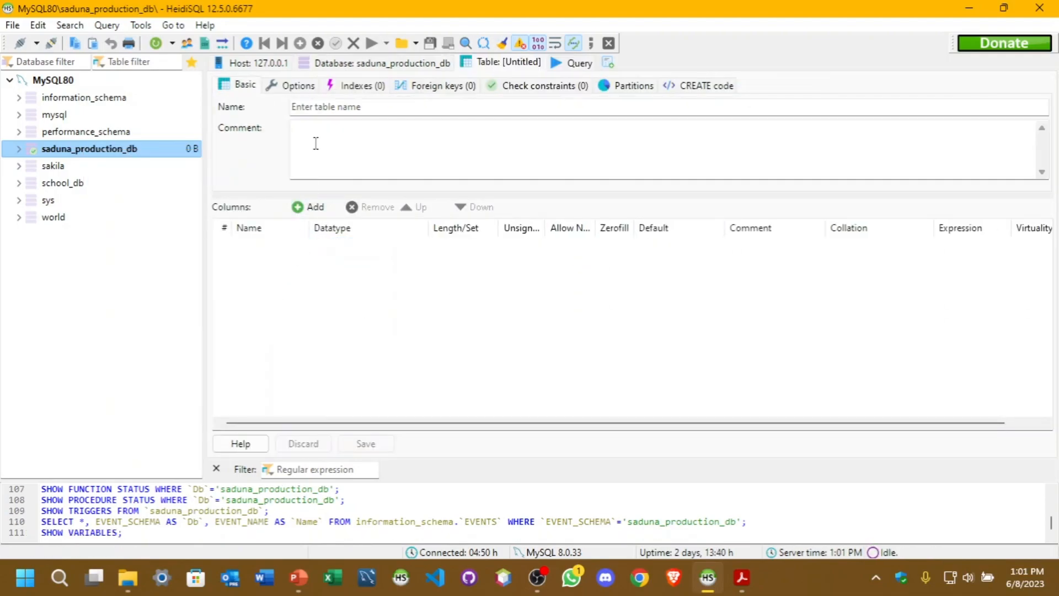
left_click(742, 578)
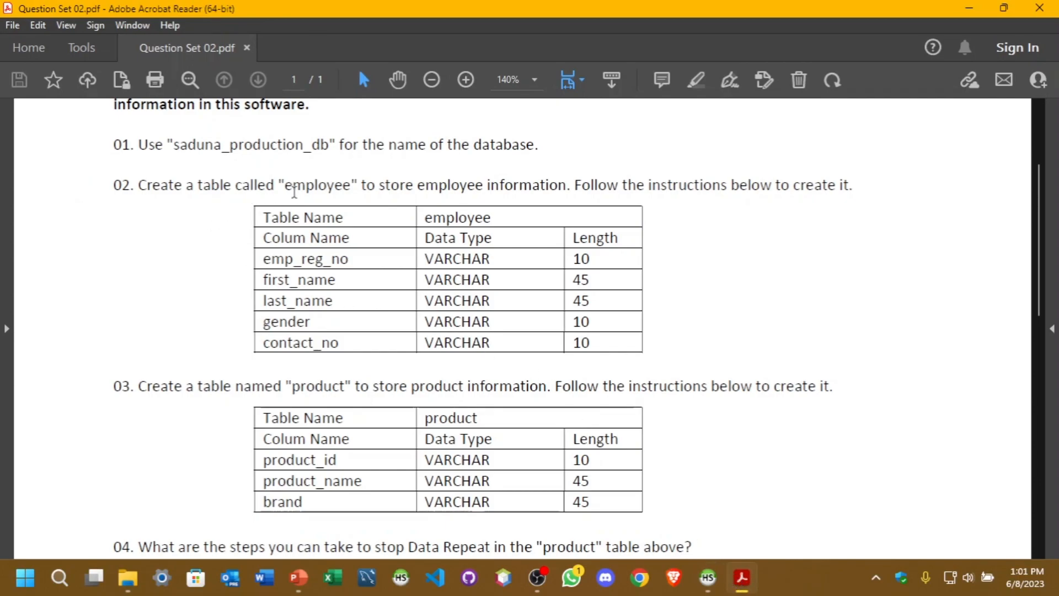
left_click(969, 10)
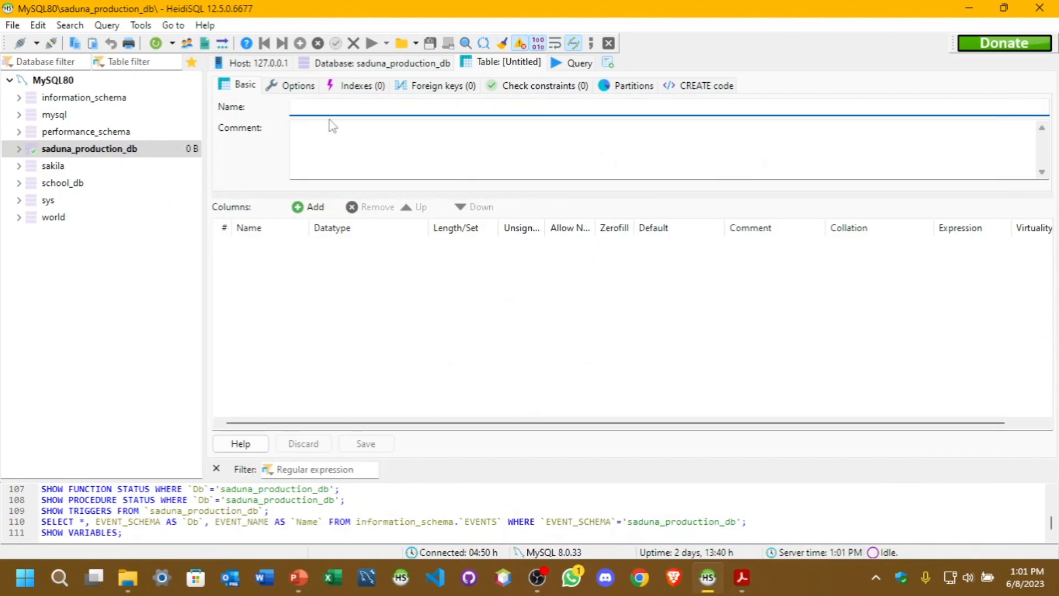
type("employee")
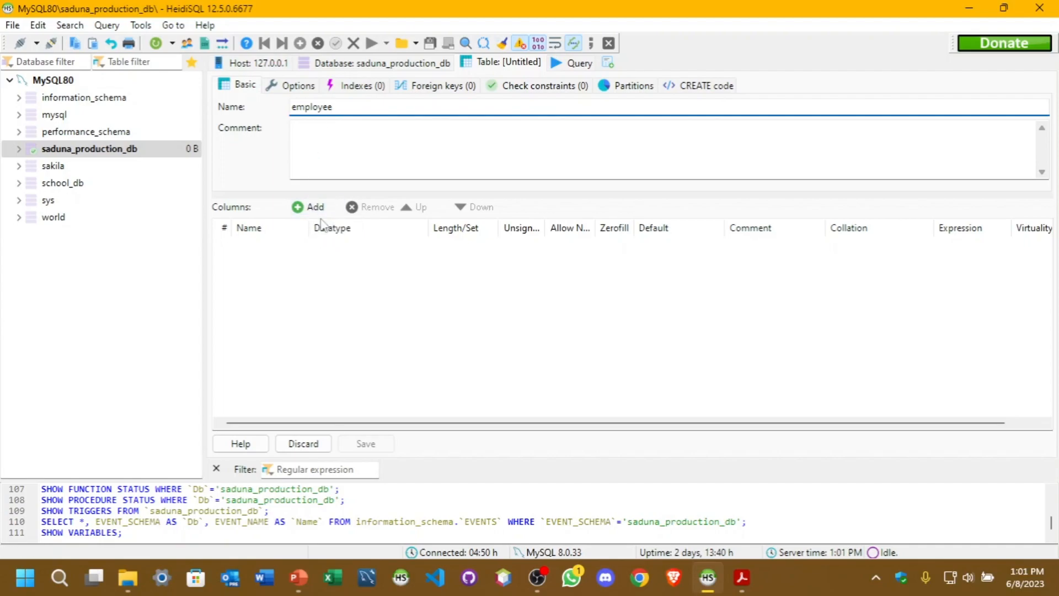
Add a first column named emp_reg_no, copying the name from the PDF, and disallow NULL values for it
left_click(308, 207)
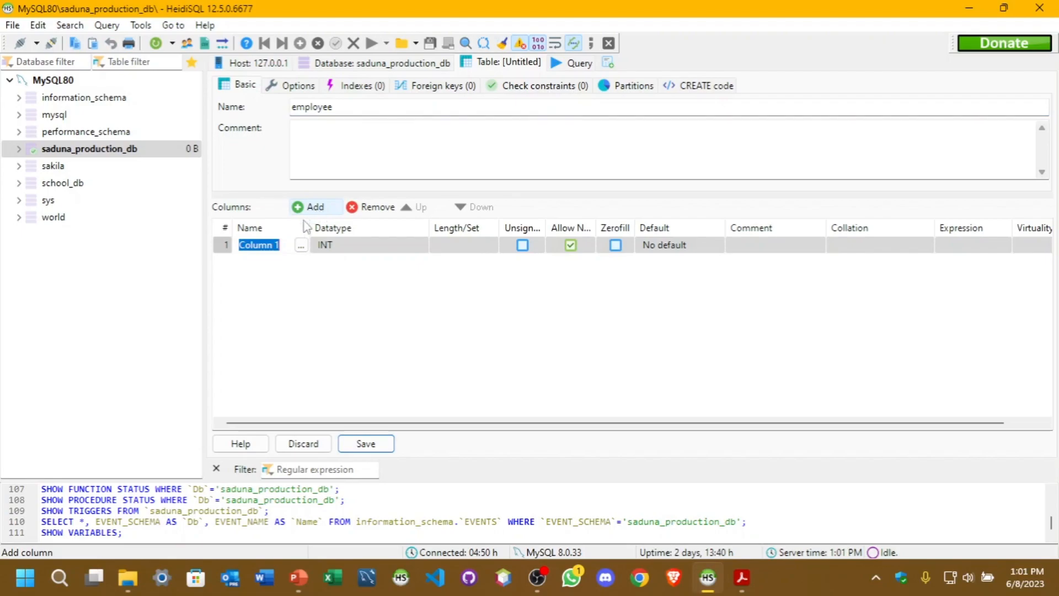
key("BackSpace")
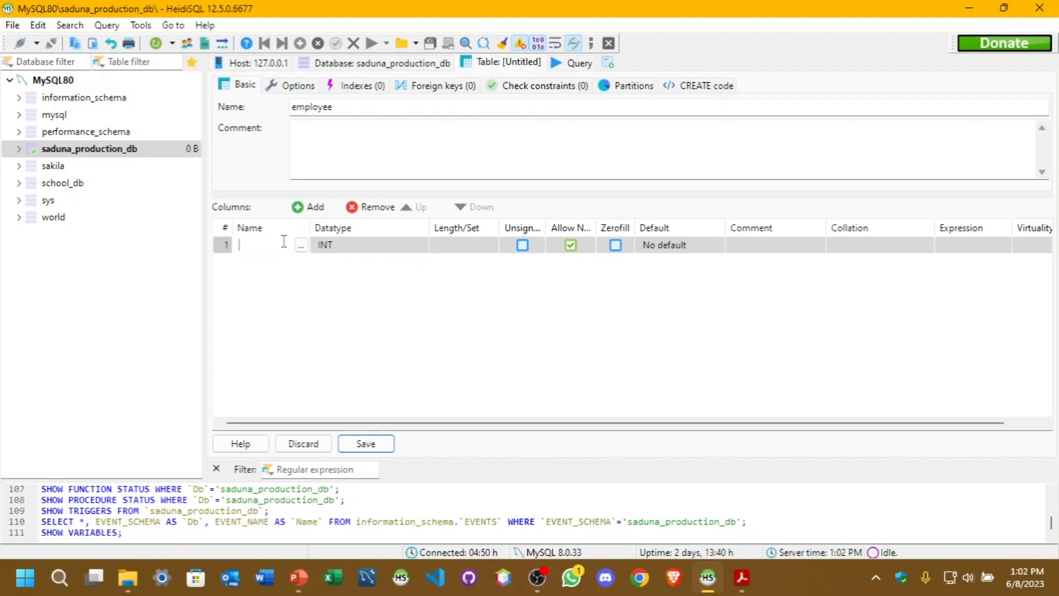
left_click(749, 587)
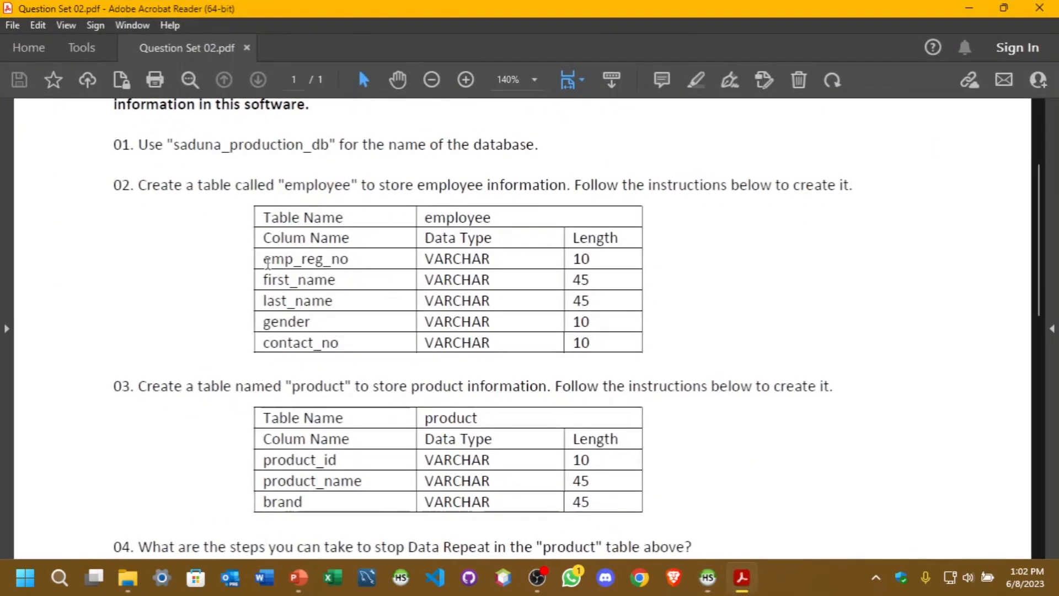
left_click_drag(263, 260, 352, 261)
key("ctrl+c")
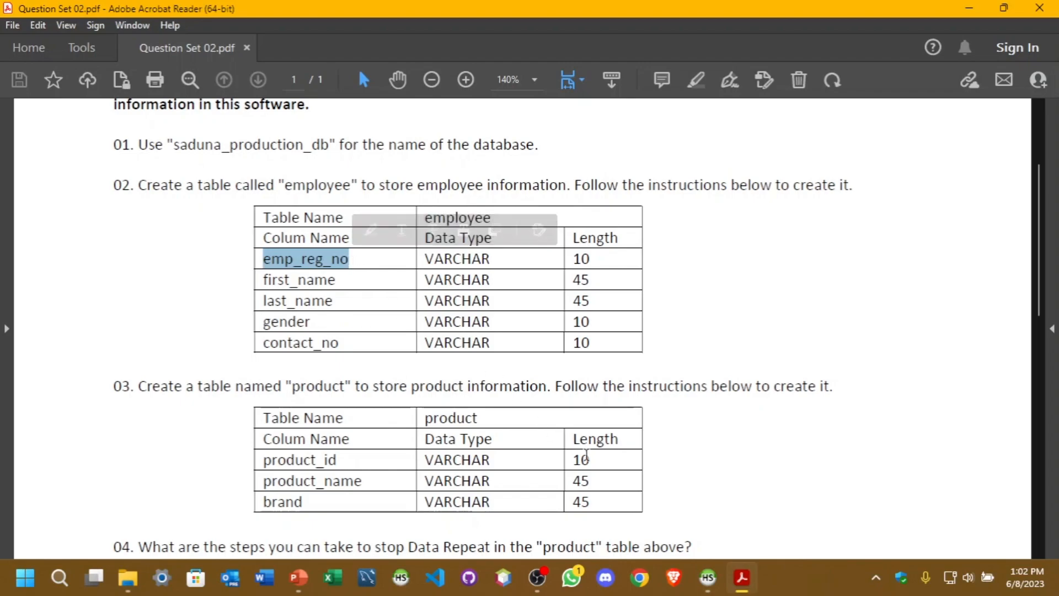
left_click(708, 577)
key("ctrl+v")
left_click(366, 249)
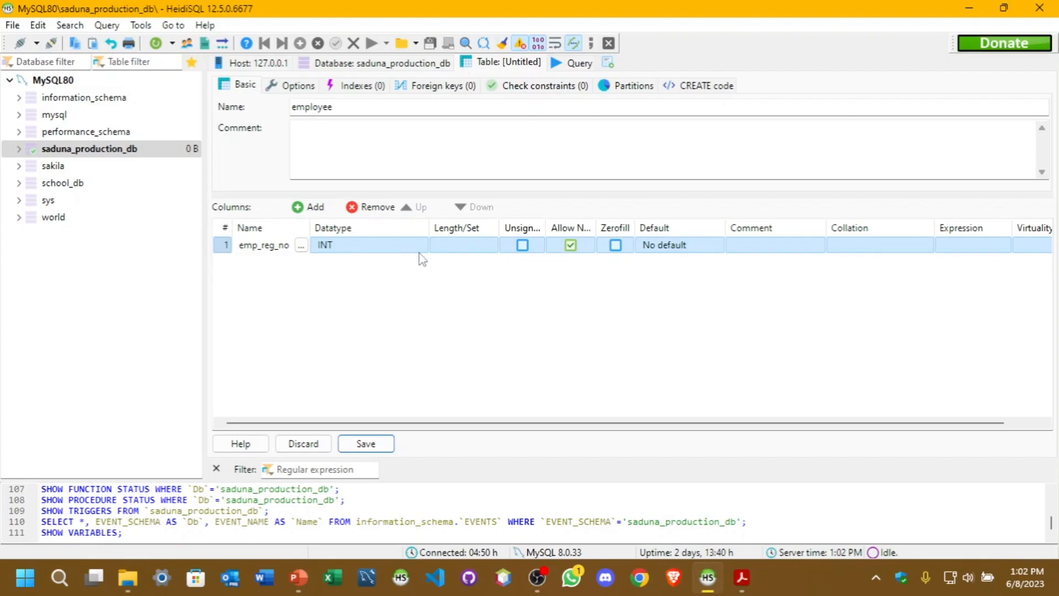
left_click(571, 246)
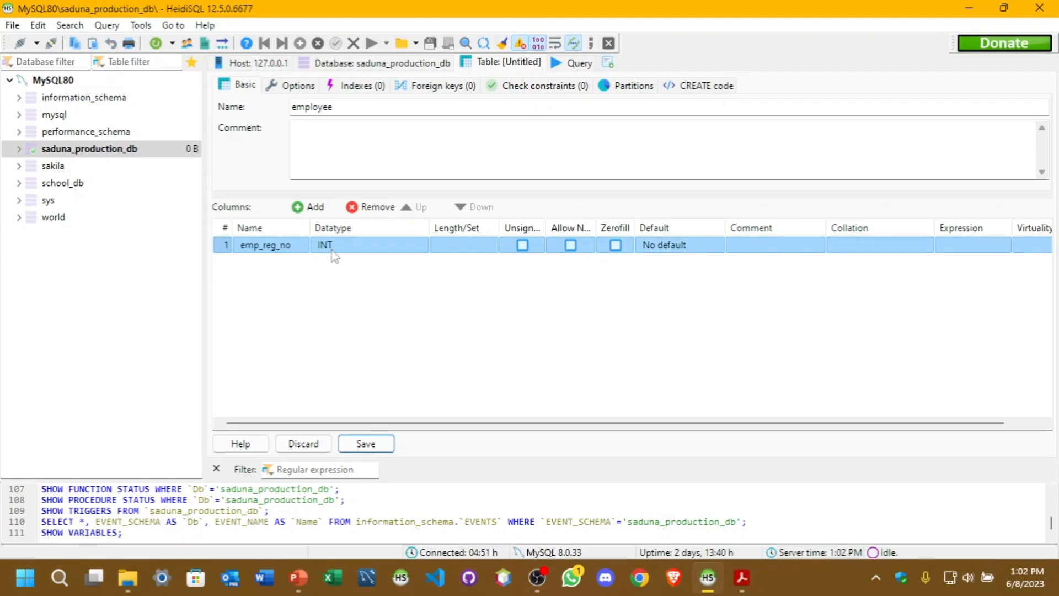
Add a second column named first_name to the employee table, taking the name from the PDF's employee specification
left_click(309, 207)
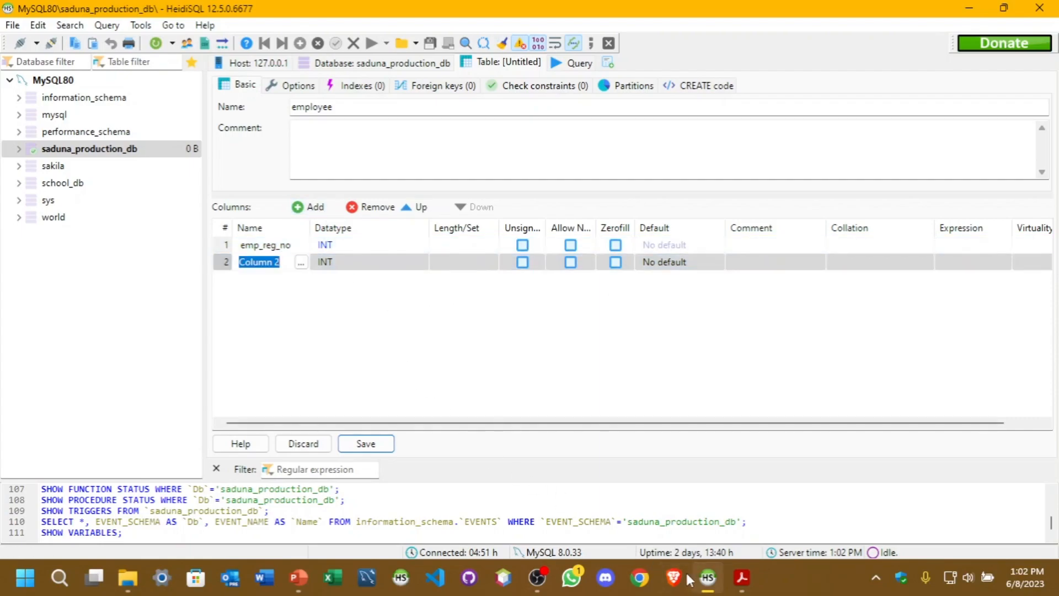
left_click(742, 578)
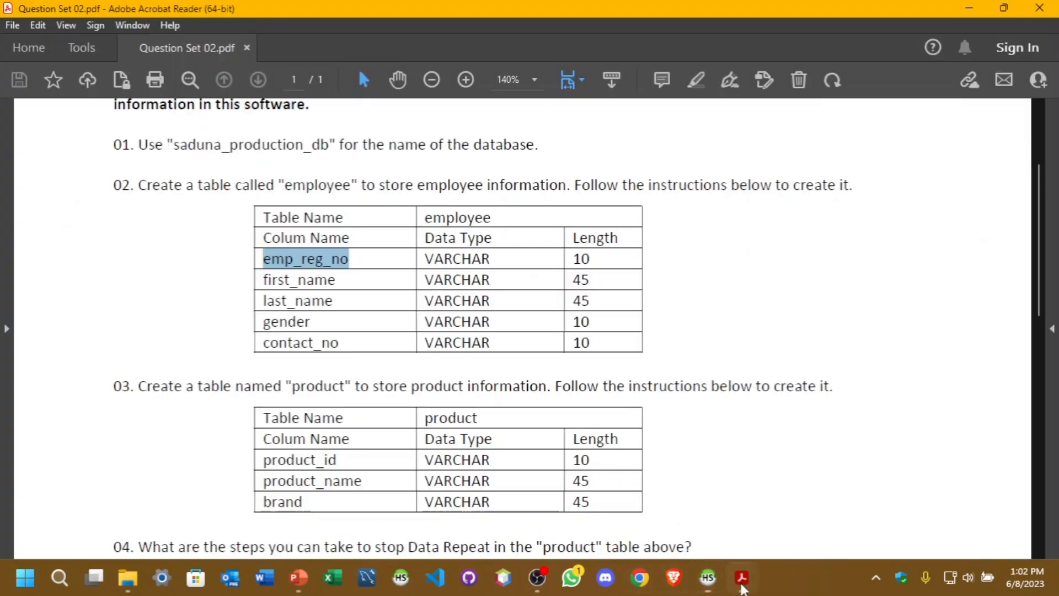
left_click_drag(266, 281, 335, 282)
left_click(259, 282)
left_click_drag(260, 282, 326, 283)
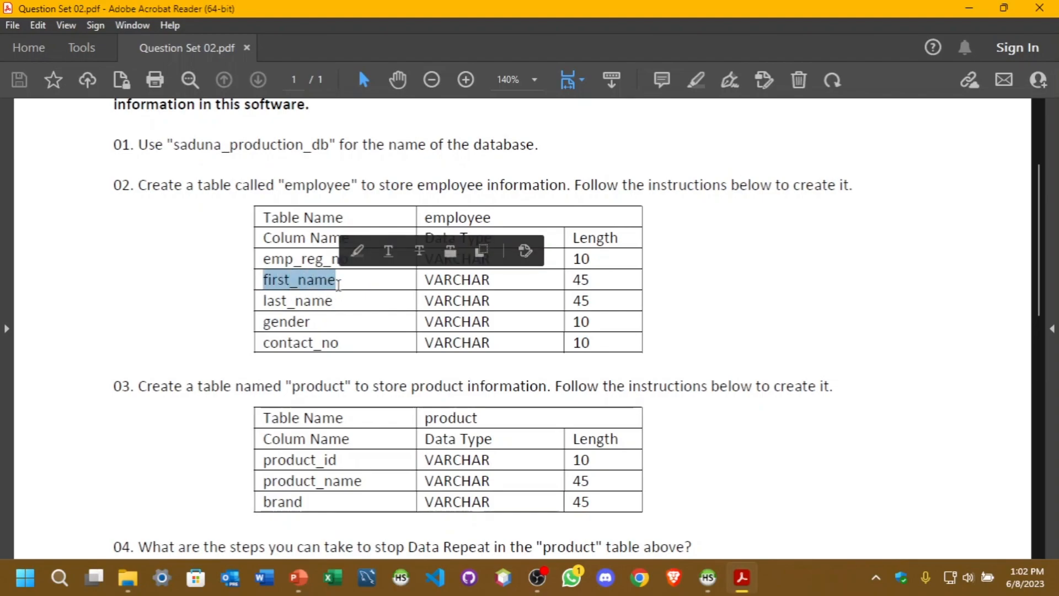
left_click(709, 578)
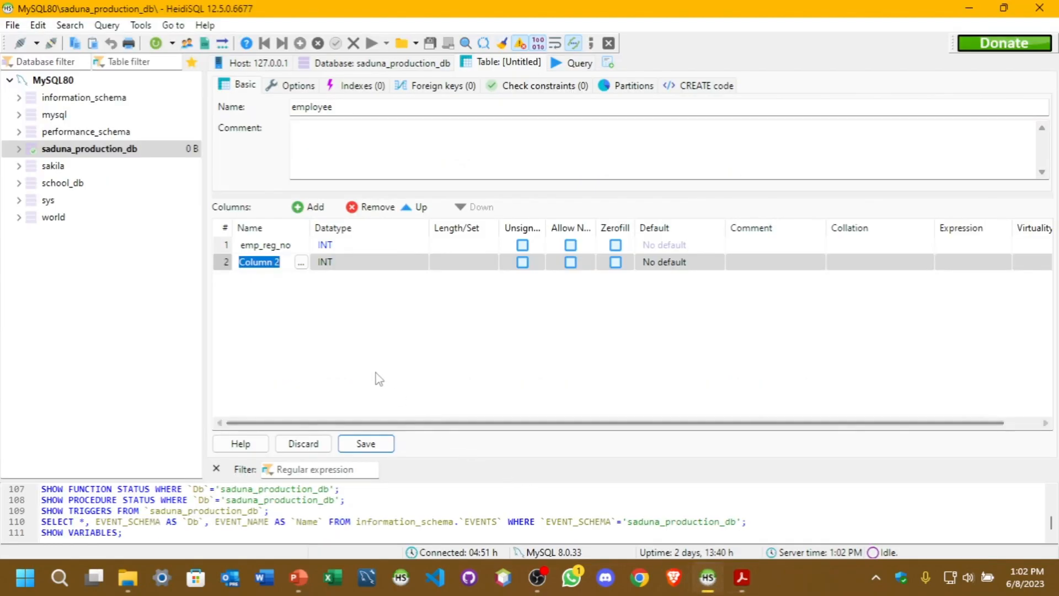
type("first_name")
left_click(378, 267)
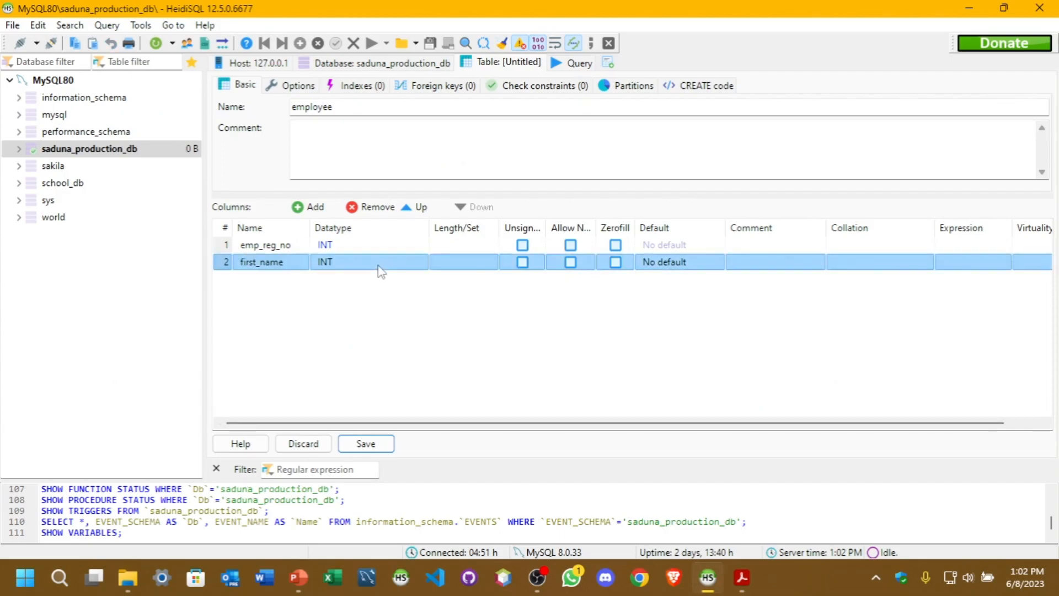
Set the first_name column to datatype VARCHAR, length 45, with no default value
left_click(381, 270)
left_click_drag(441, 298, 445, 326)
left_click(399, 379)
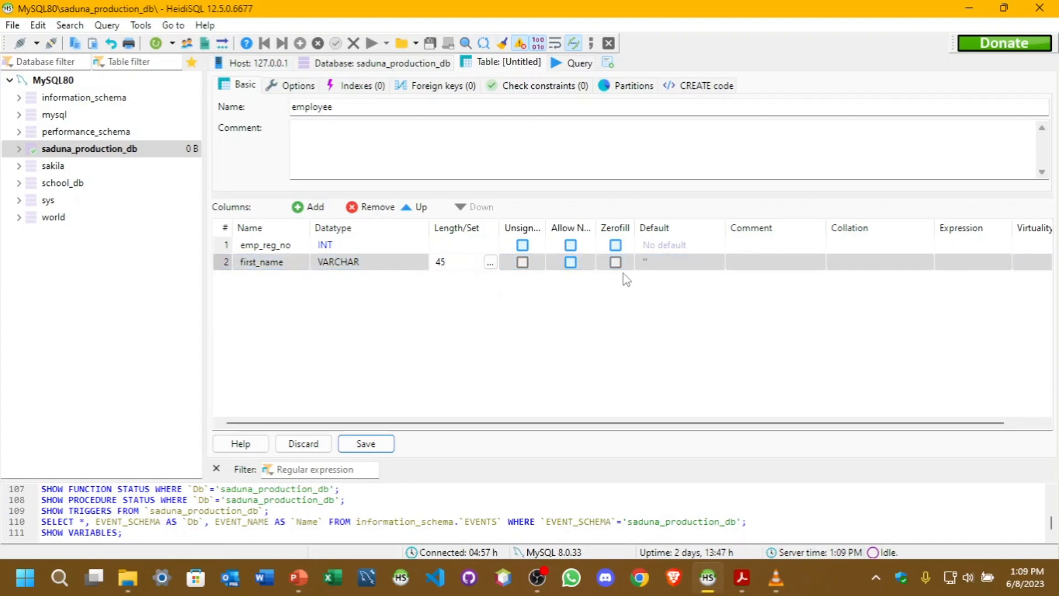
left_click(670, 263)
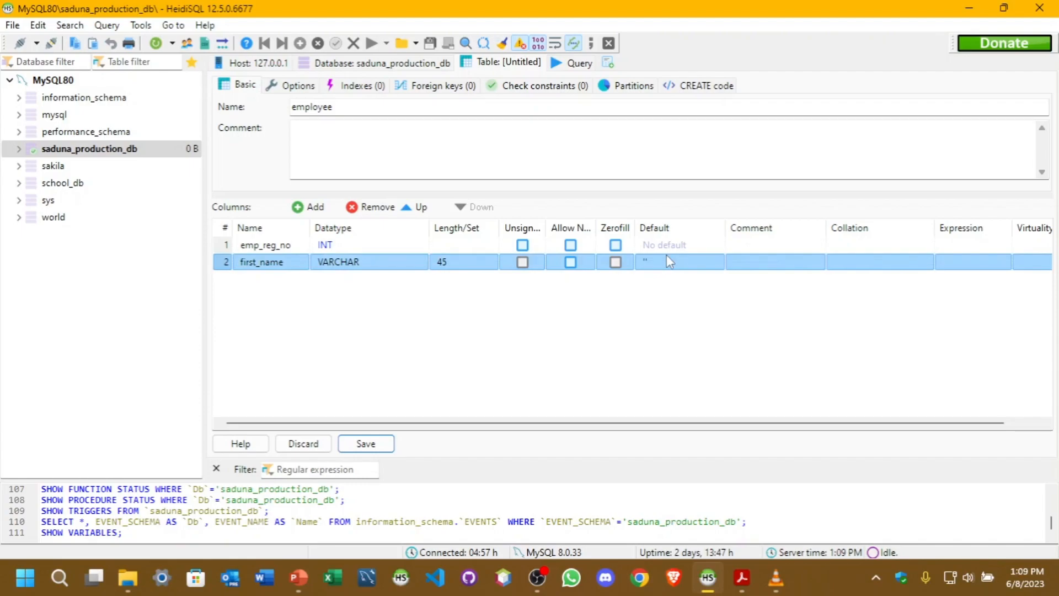
left_click(669, 262)
left_click(649, 266)
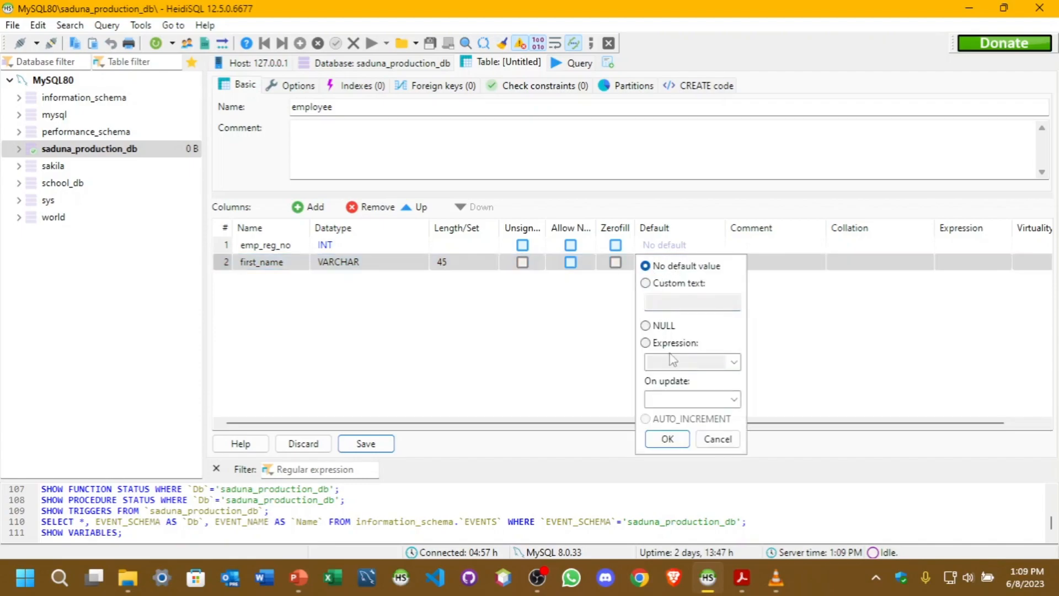
left_click(679, 448)
Add a third column named last_name to the employee table, copying the name from the PDF's employee specification
left_click(315, 210)
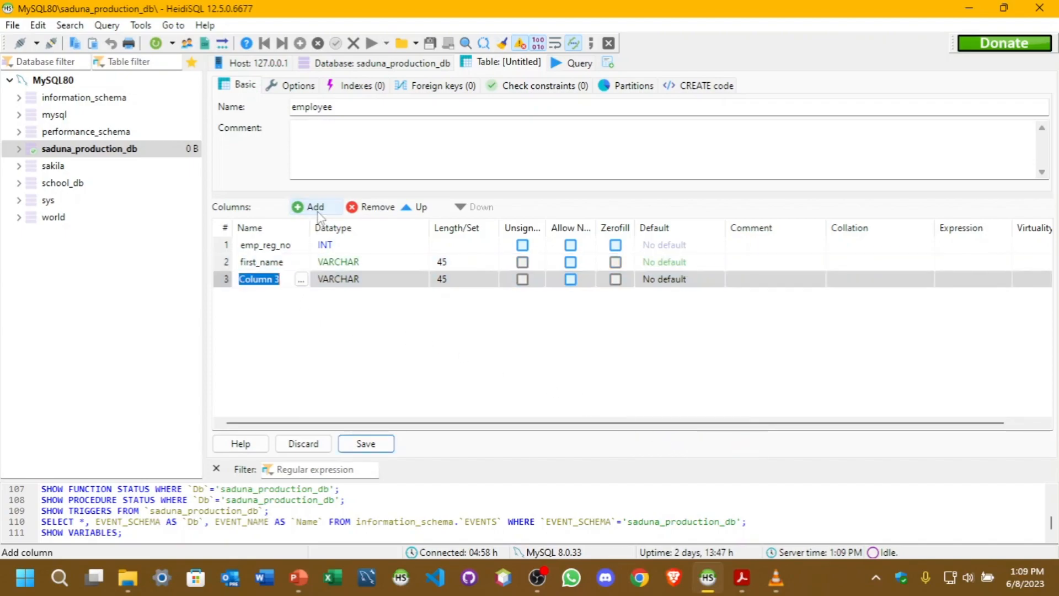
left_click(740, 580)
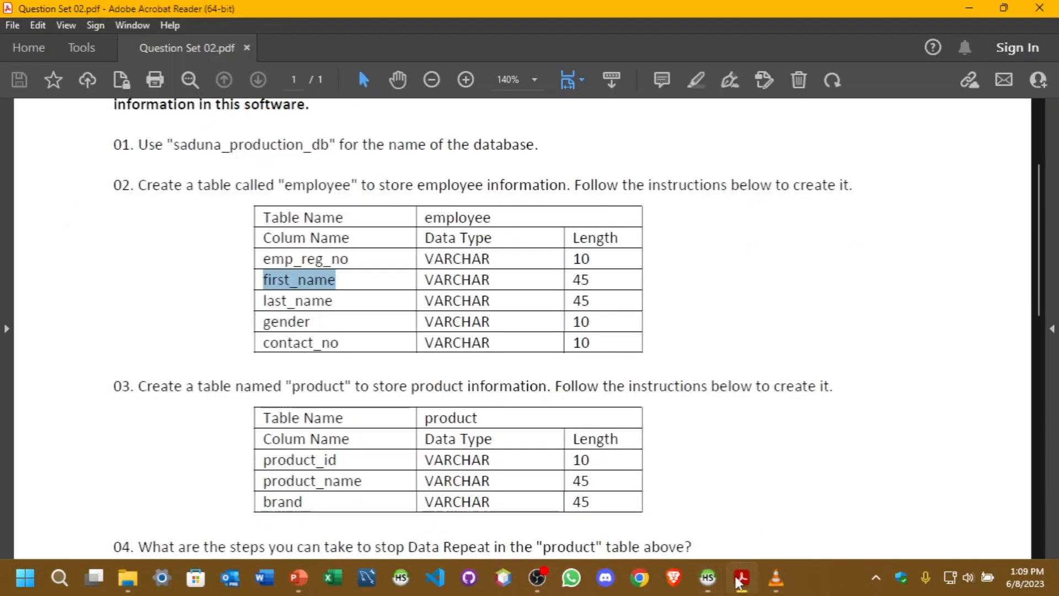
double_click(265, 302)
left_click_drag(265, 302, 331, 302)
key("ctrl+c")
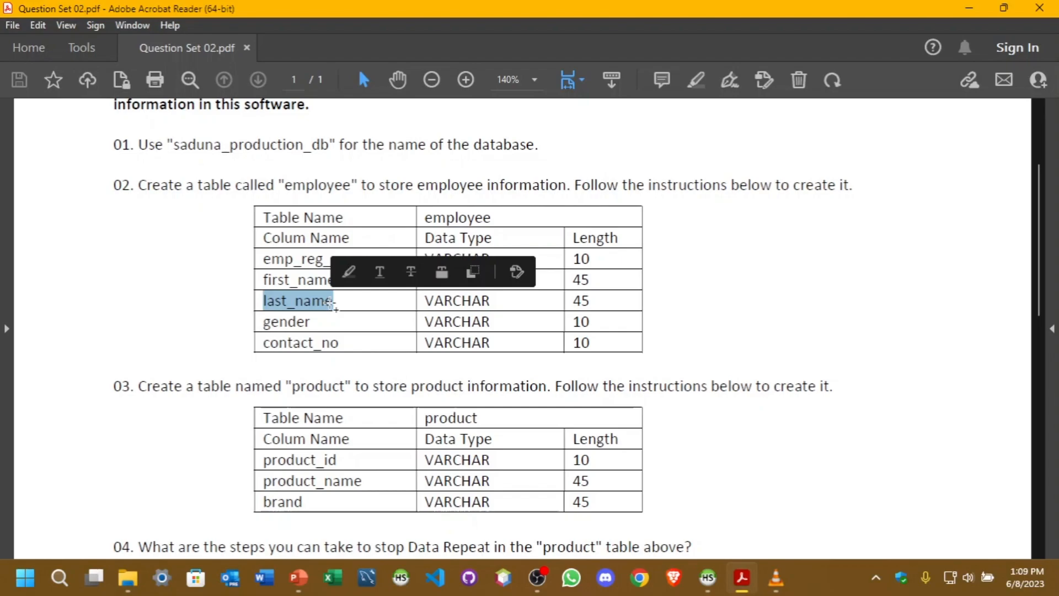
key("alt+Tab")
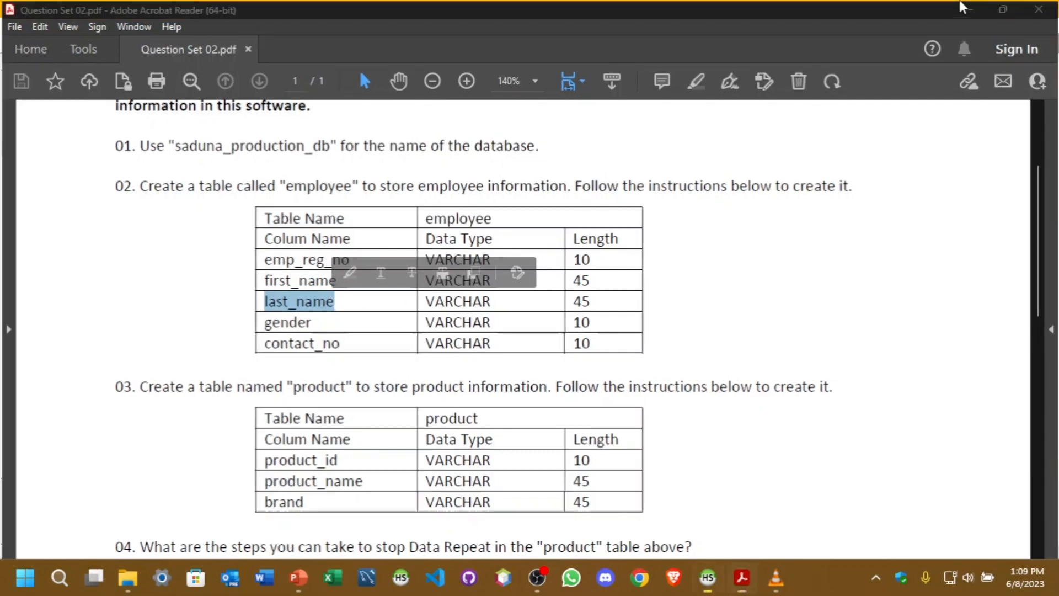
key("ctrl+v")
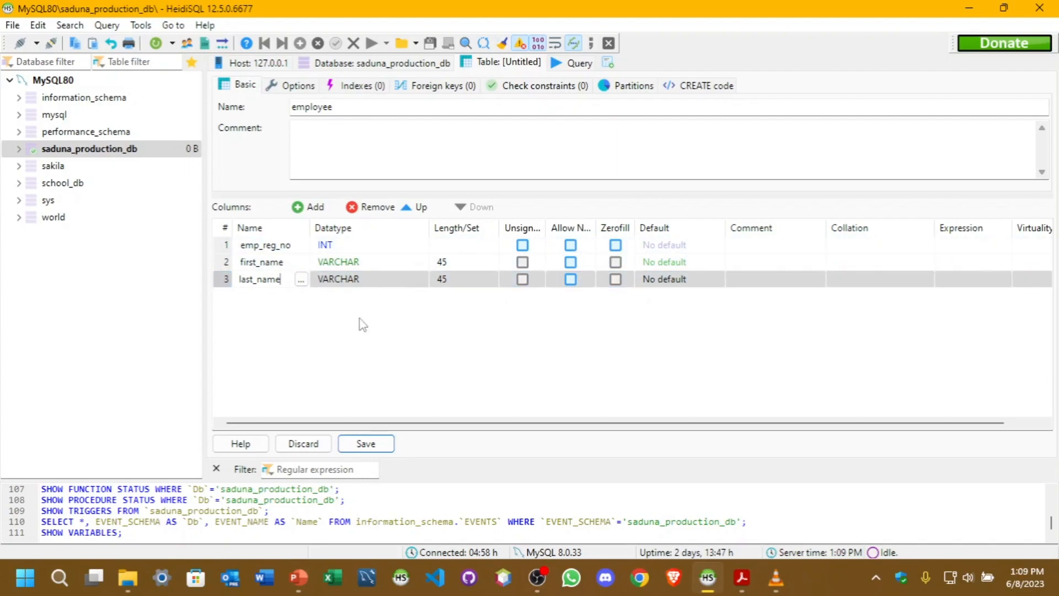
Add a fourth column named gender, copying the name from the PDF, and set its length to 10
left_click(295, 206)
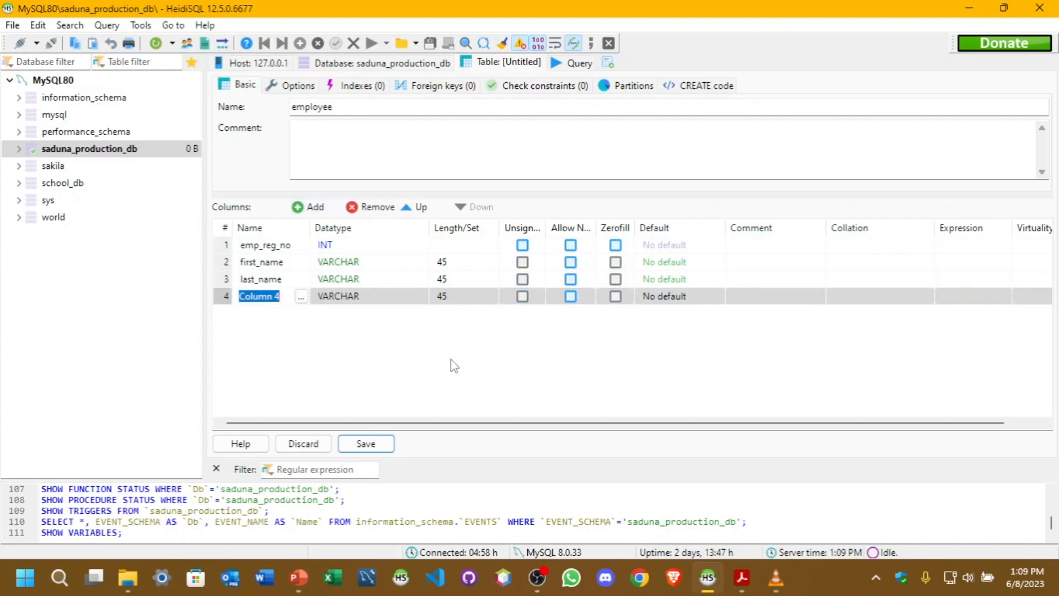
left_click(741, 578)
left_click_drag(264, 323, 315, 329)
key("ctrl+c")
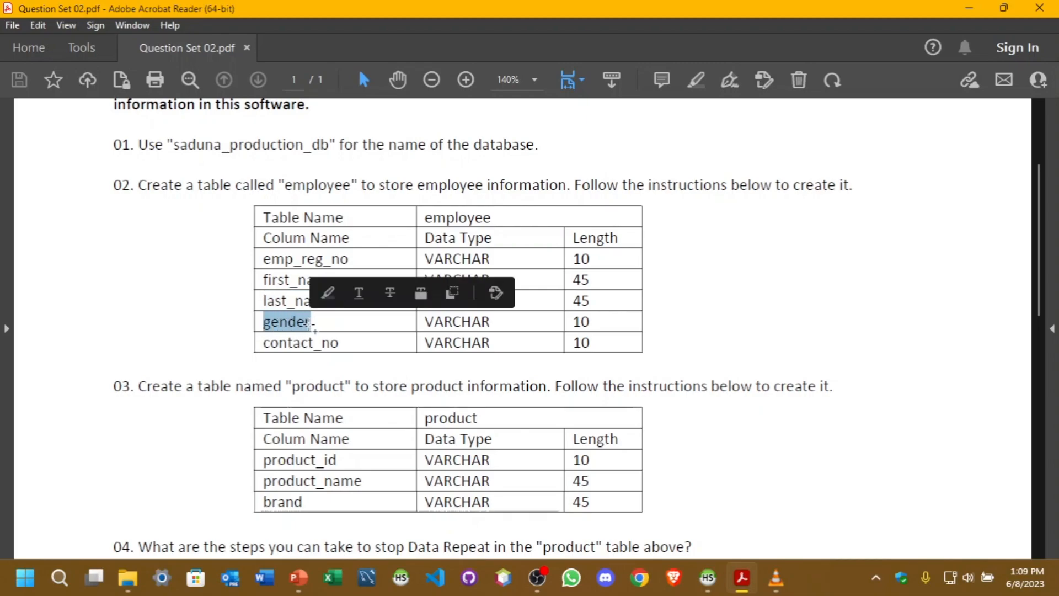
left_click(969, 7)
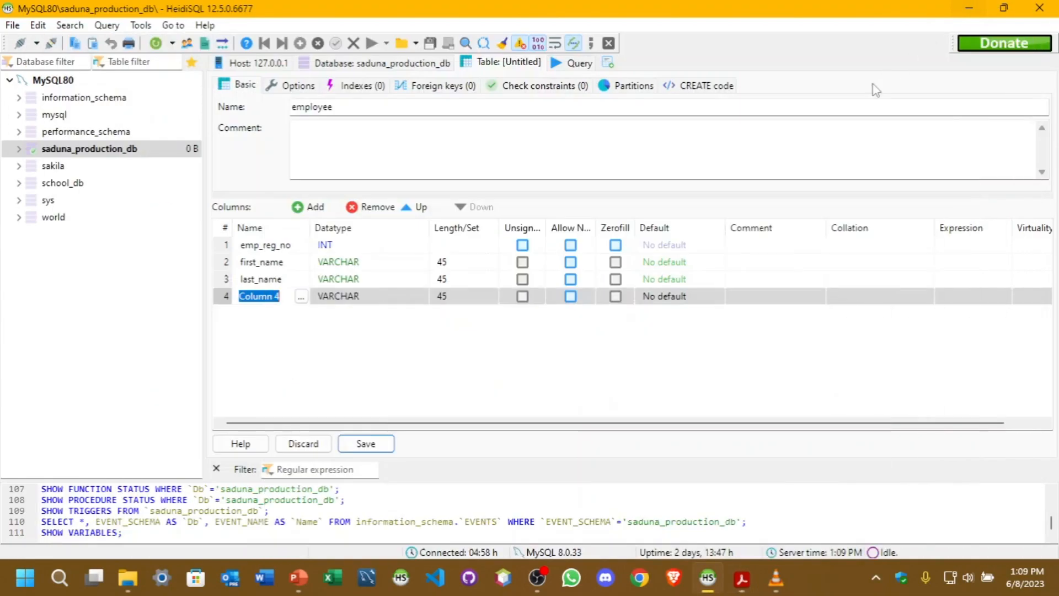
key("ctrl+v")
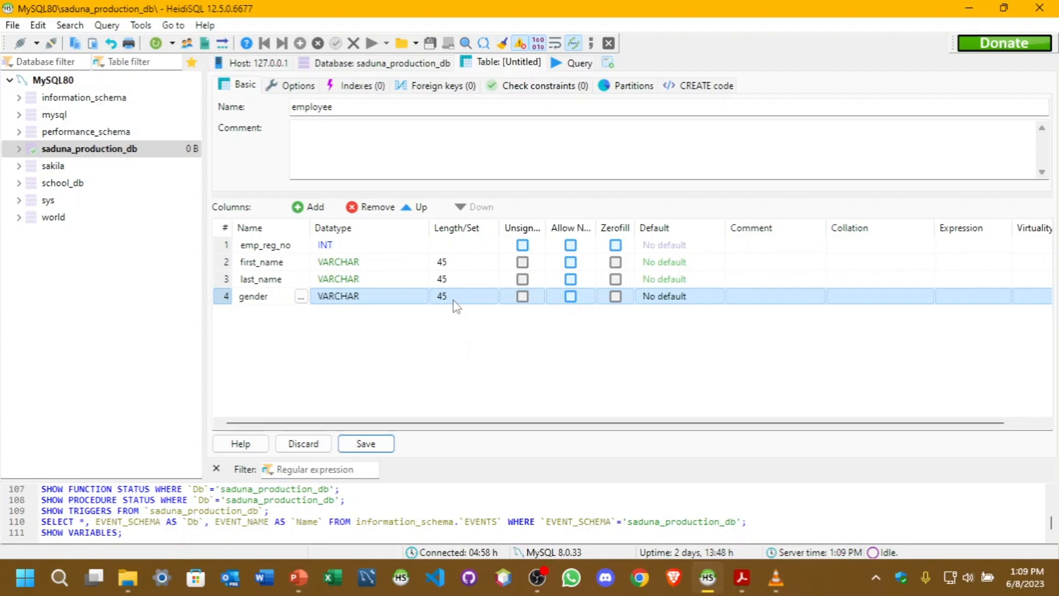
key("Return")
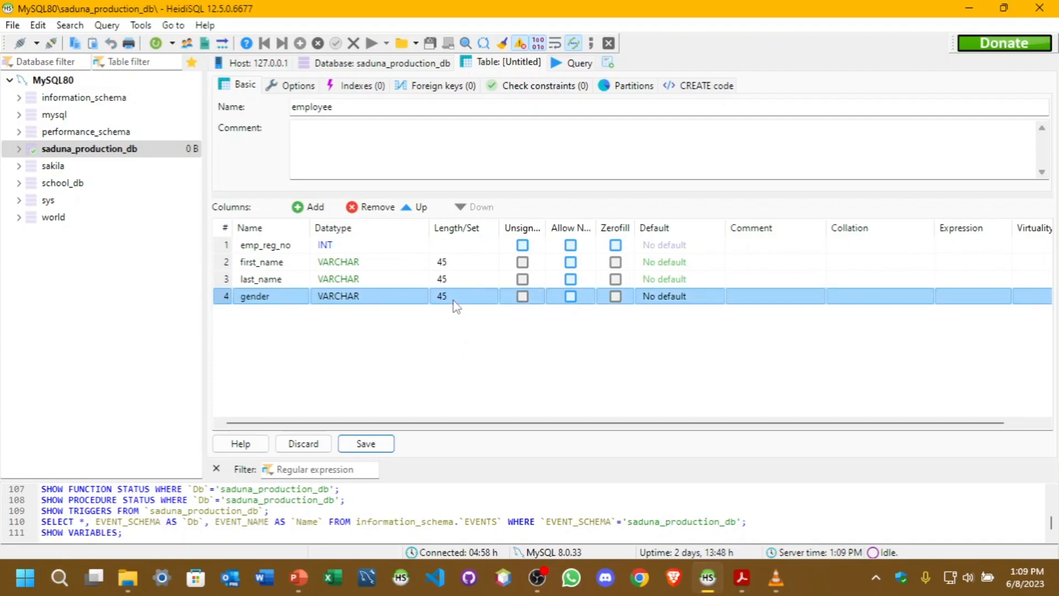
left_click(455, 298)
type("10")
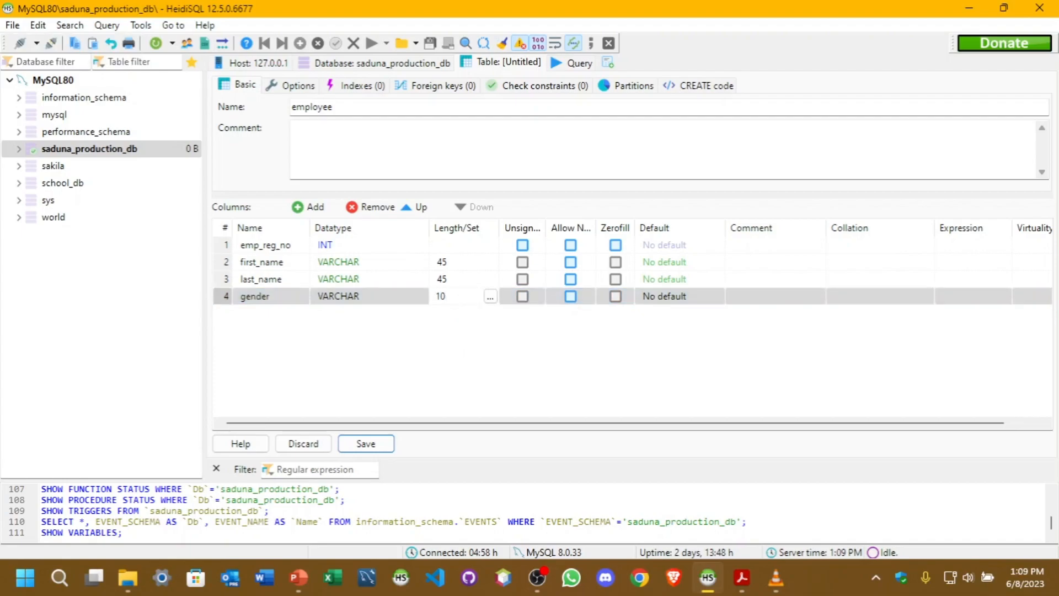
Add a fifth column named contact_no to the employee table, copying the name from the PDF's employee specification
left_click(309, 206)
left_click(742, 582)
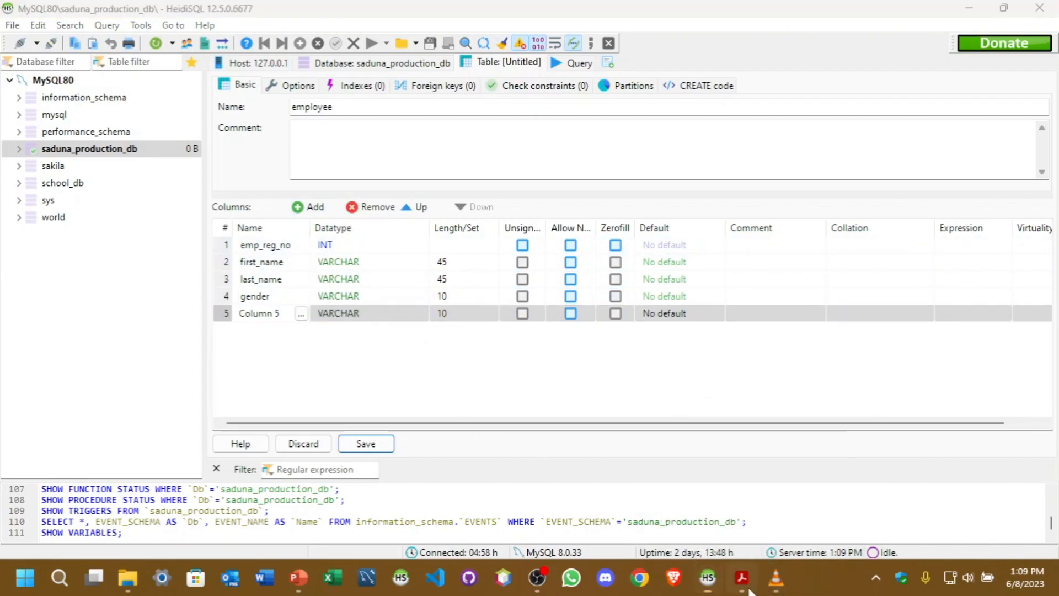
left_click_drag(263, 343, 337, 353)
key("ctrl+c")
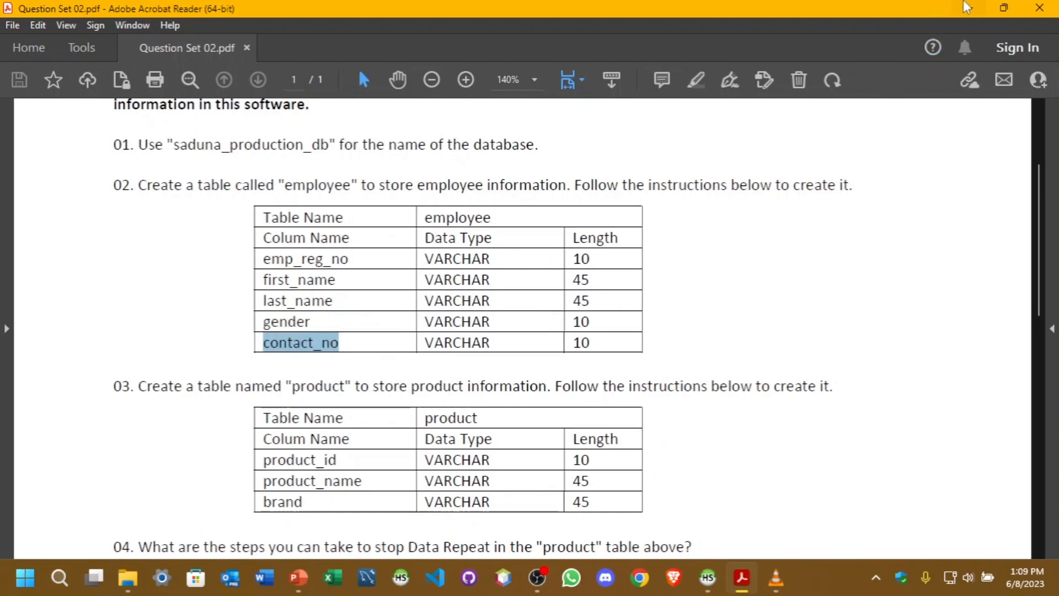
key("alt+Tab")
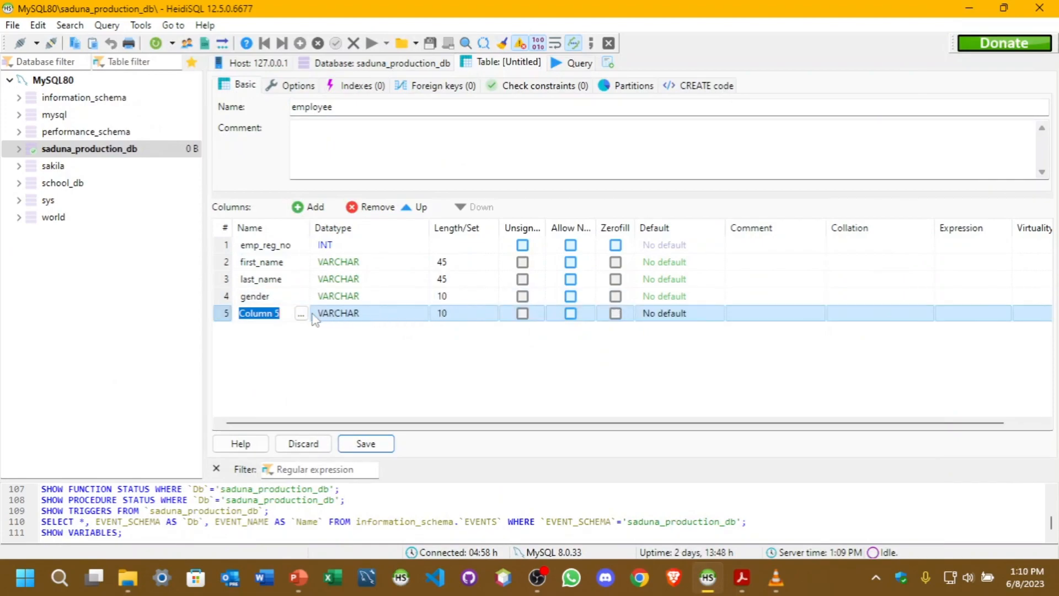
key("ctrl+v")
left_click(396, 345)
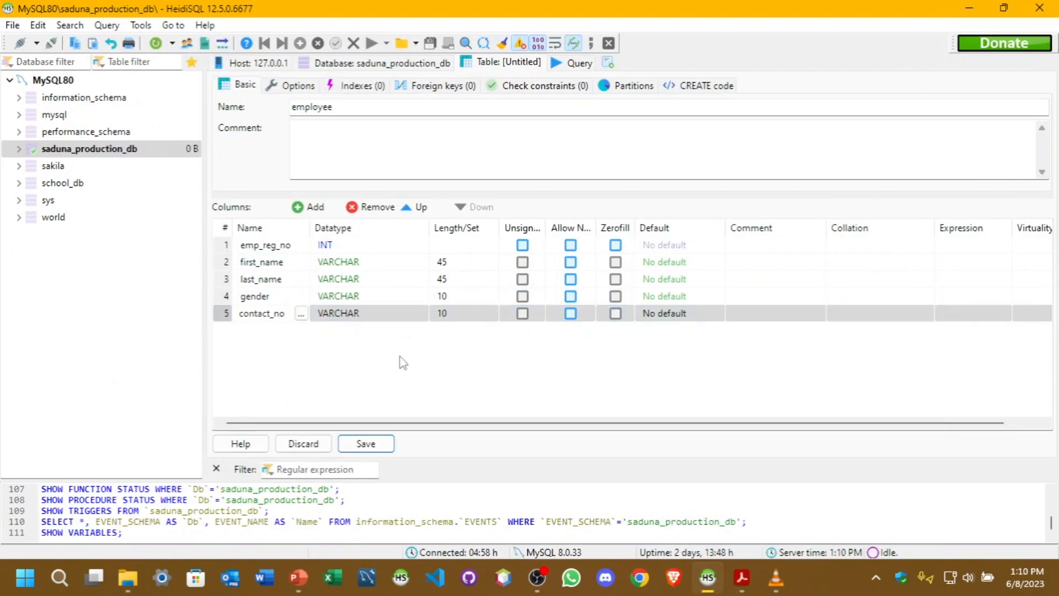
Make emp_reg_no the primary key of the employee table and save the table
right_click(287, 251)
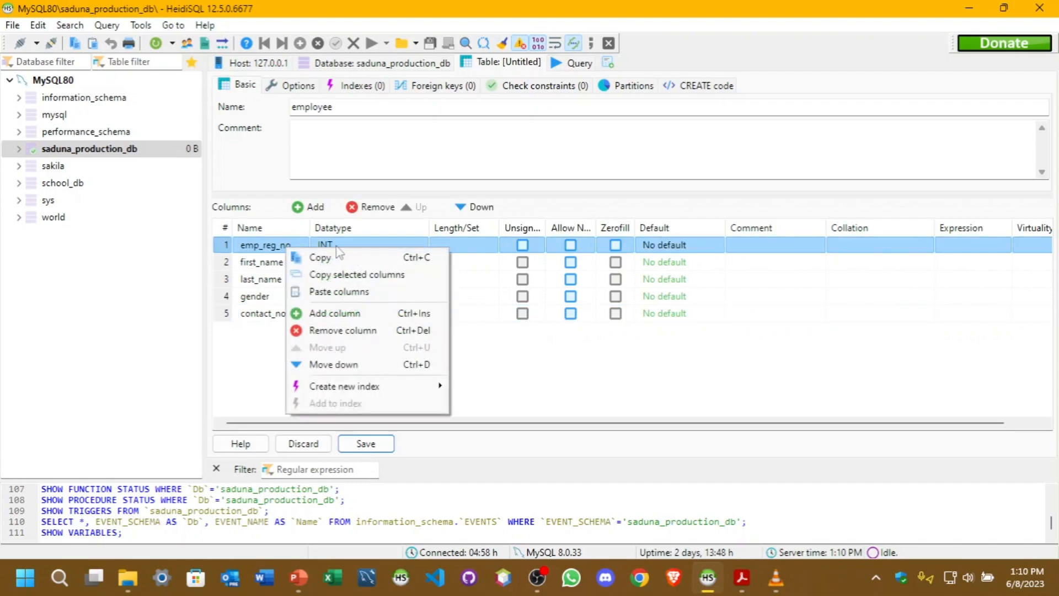
mouse_move(376, 386)
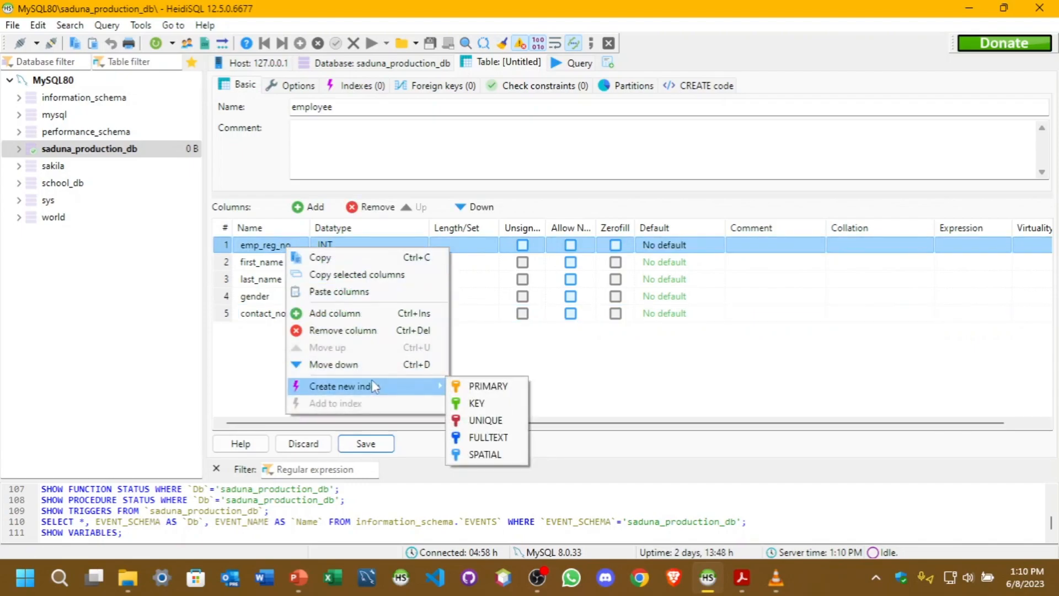
left_click(462, 382)
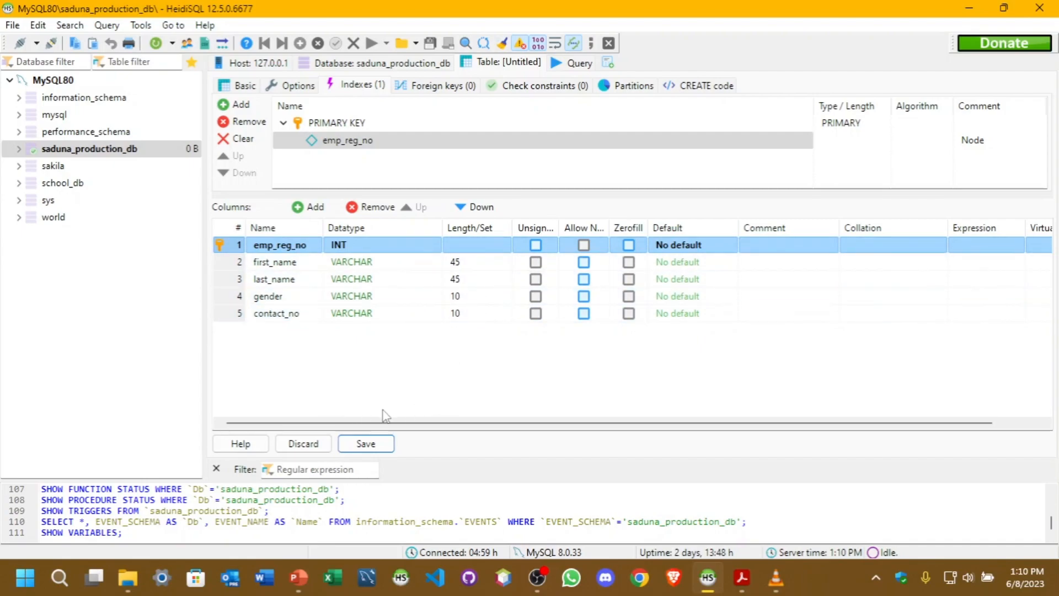
left_click(381, 445)
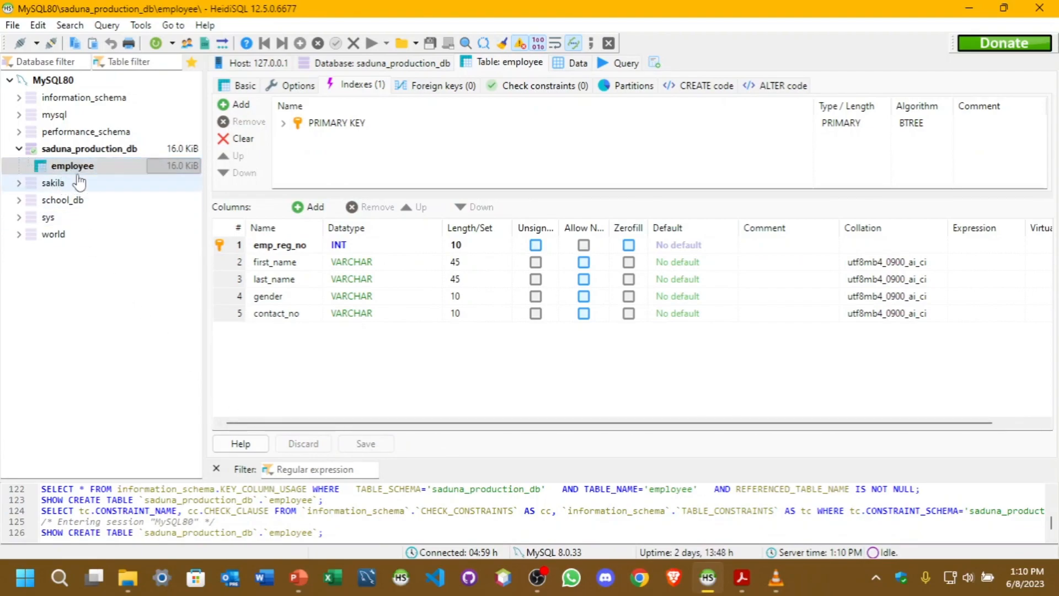
Start a new table named product in the saduna_production_db database, following question 03 of Question Set 02.pdf
left_click(970, 8)
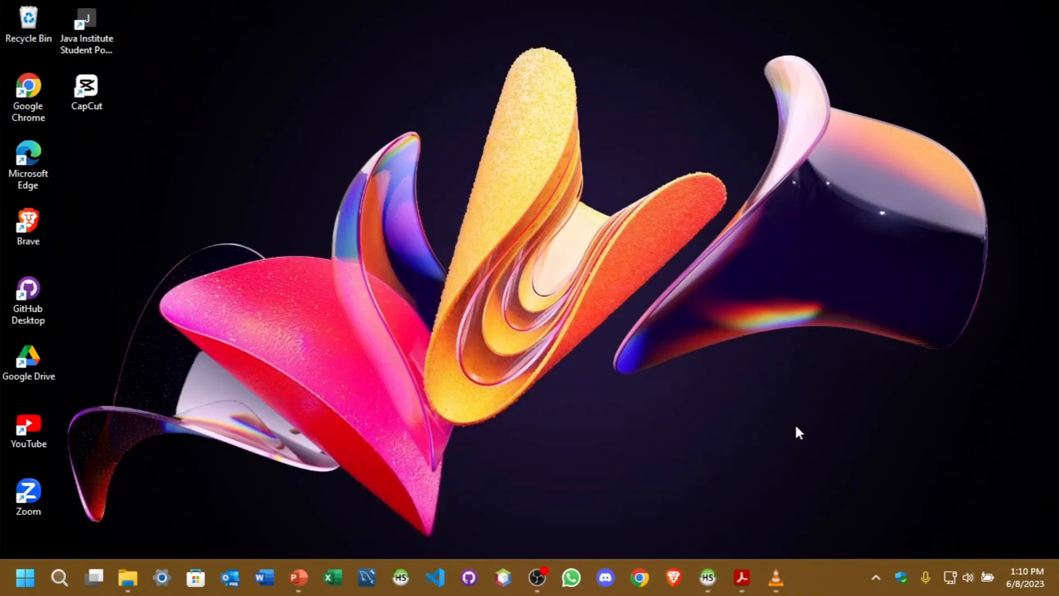
left_click(743, 577)
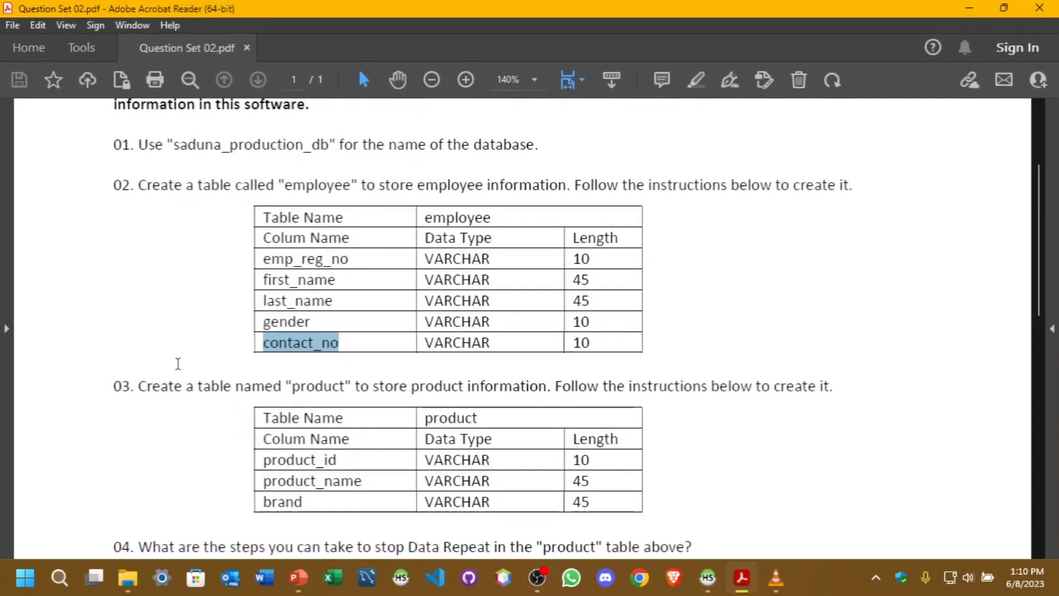
left_click(182, 386)
scroll(137, 360, "down", 3)
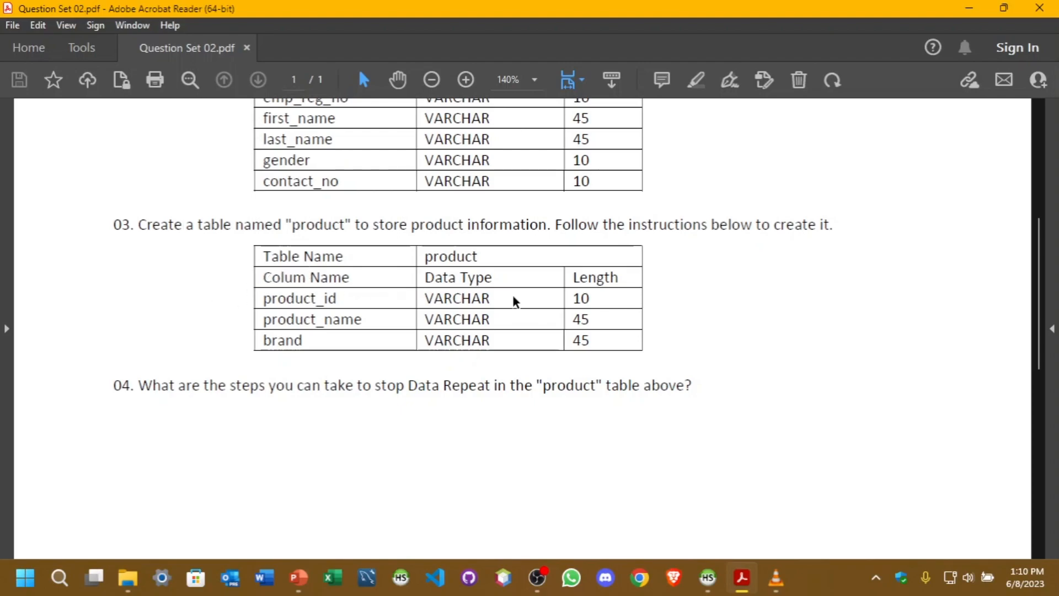
left_click(712, 580)
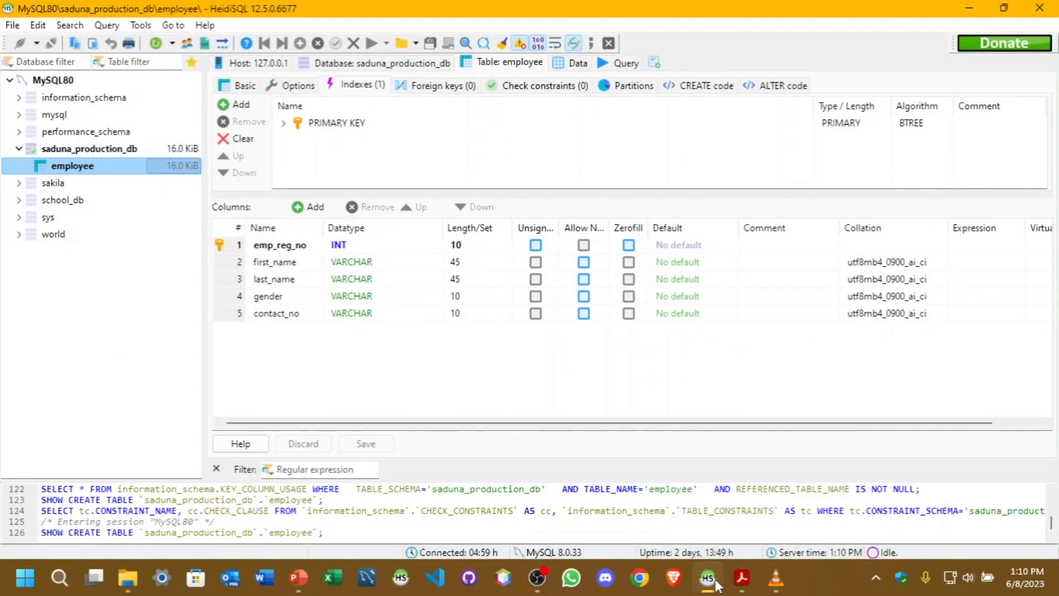
left_click(114, 151)
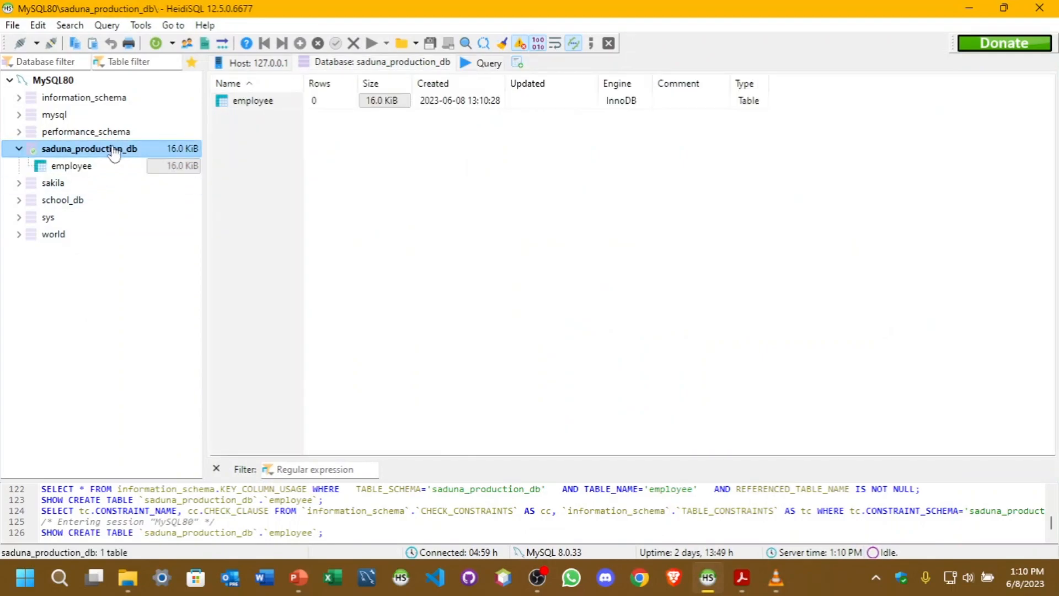
right_click(114, 152)
mouse_move(200, 229)
left_click(330, 242)
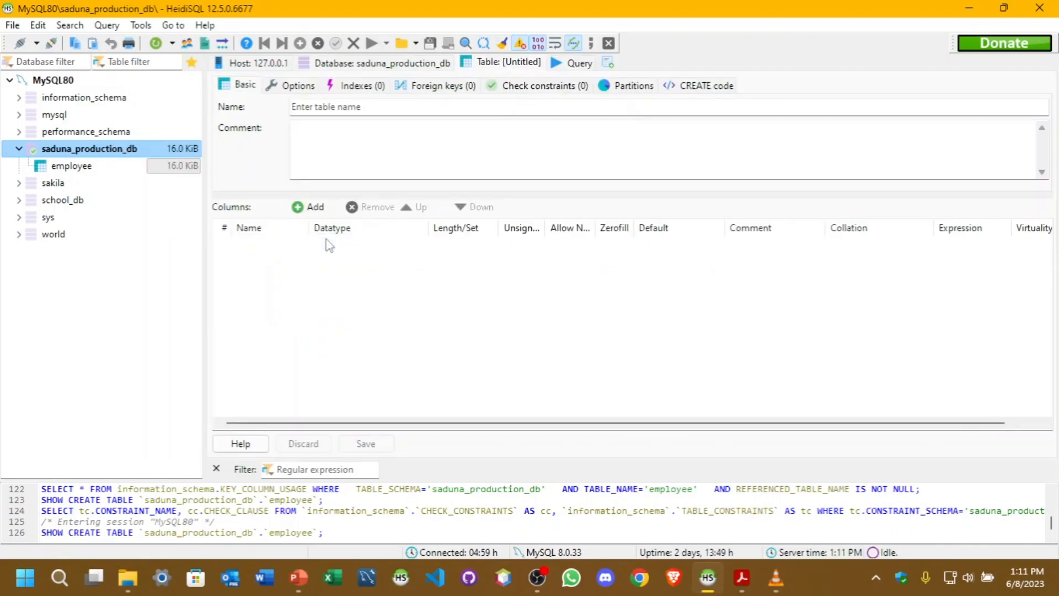
left_click(327, 106)
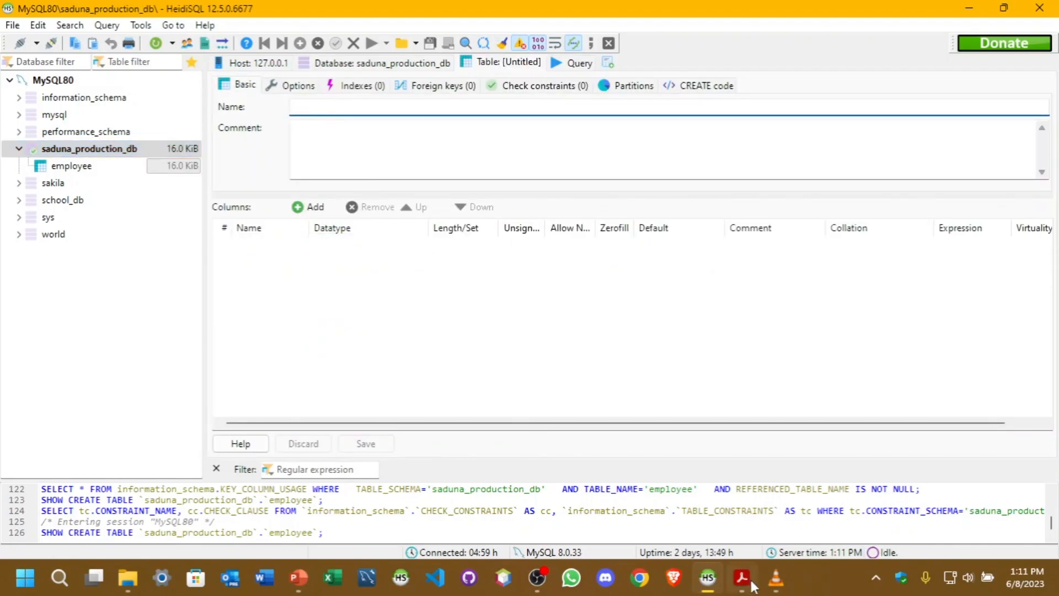
left_click(742, 580)
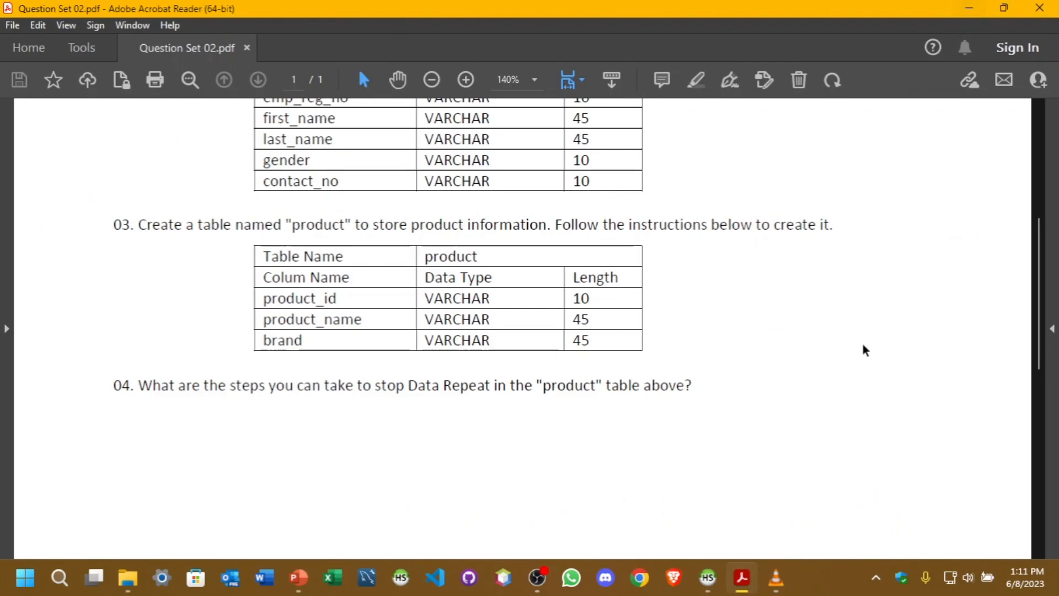
left_click(707, 578)
type("product")
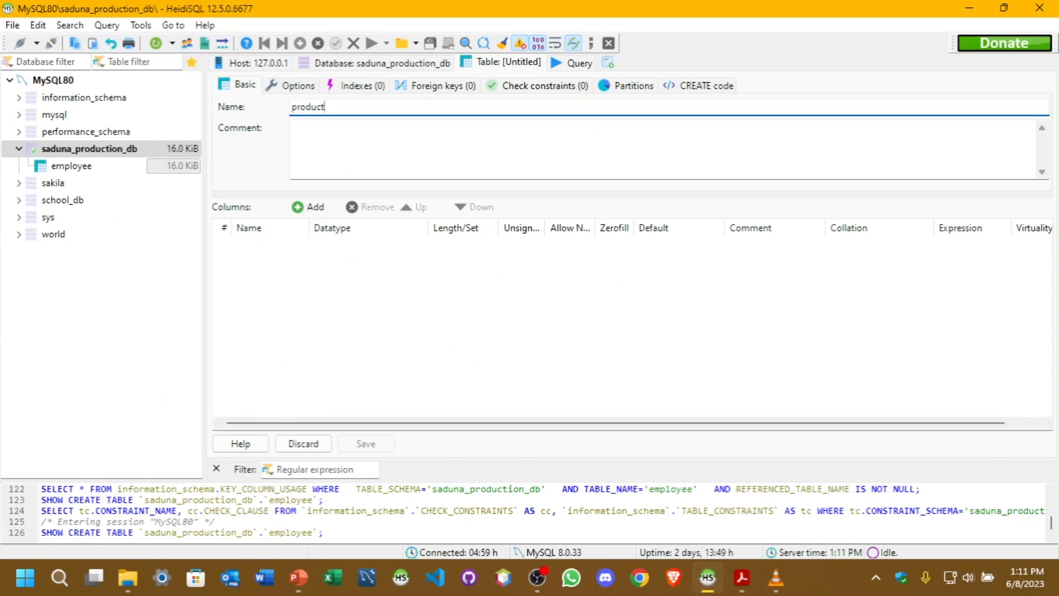
left_click(326, 303)
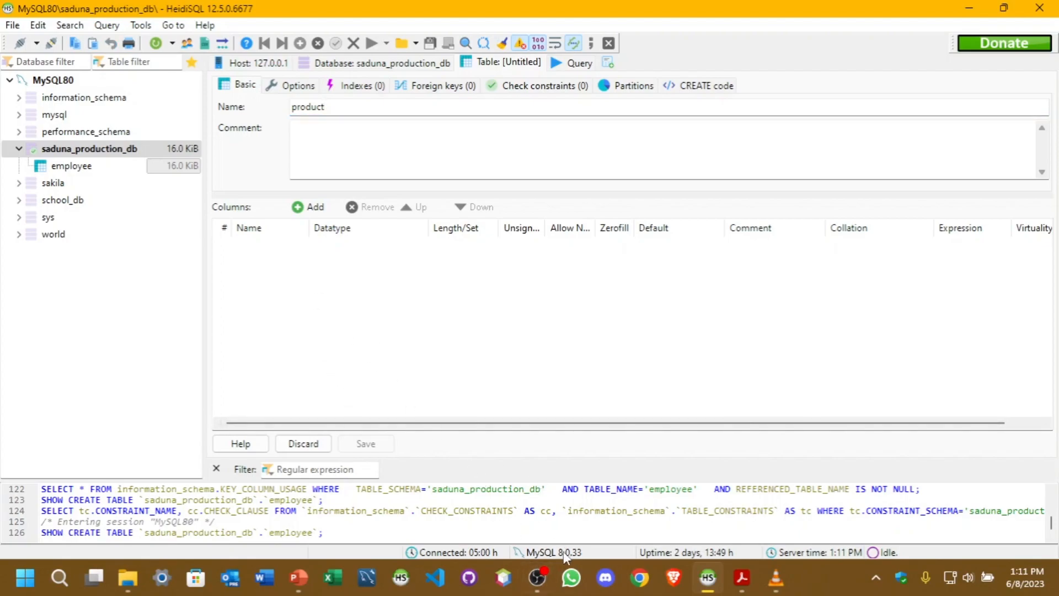
mouse_move(546, 583)
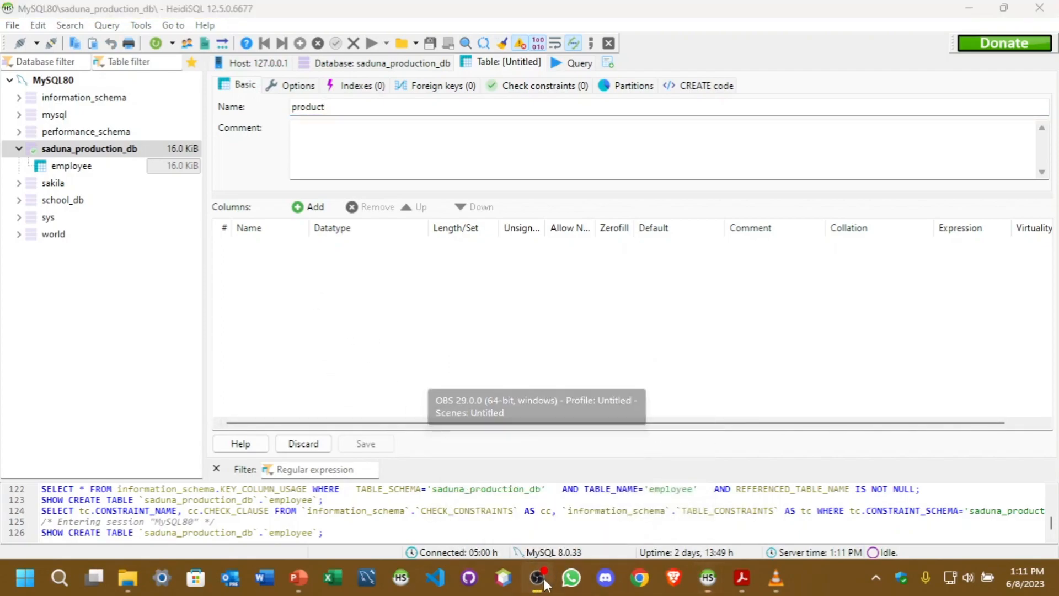
left_click(969, 8)
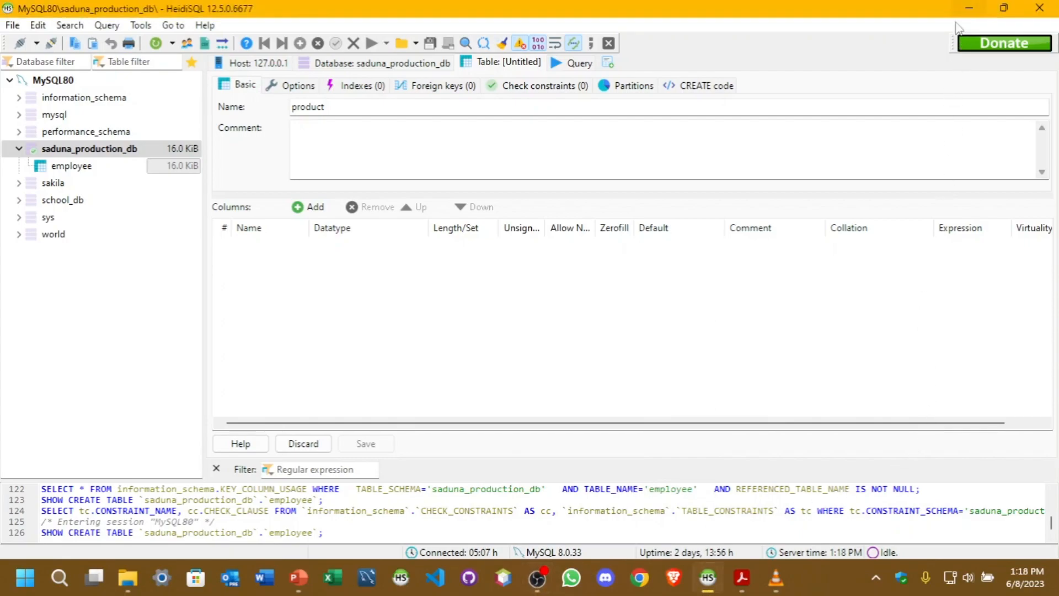
Add a first column named product_id to the product table, copying the name from question 03 of Question Set 02.pdf
left_click(316, 212)
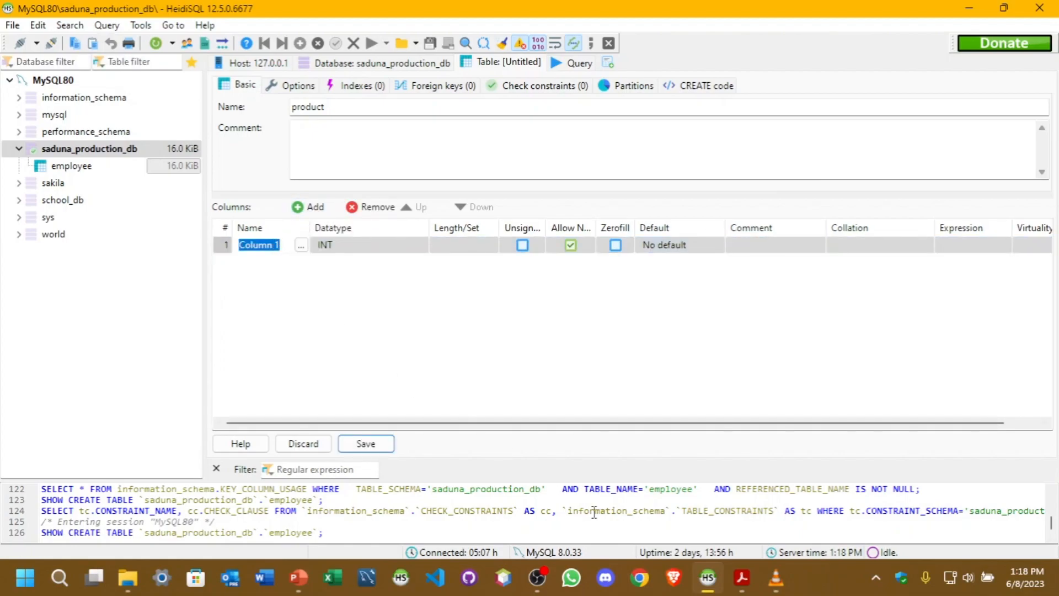
left_click(742, 578)
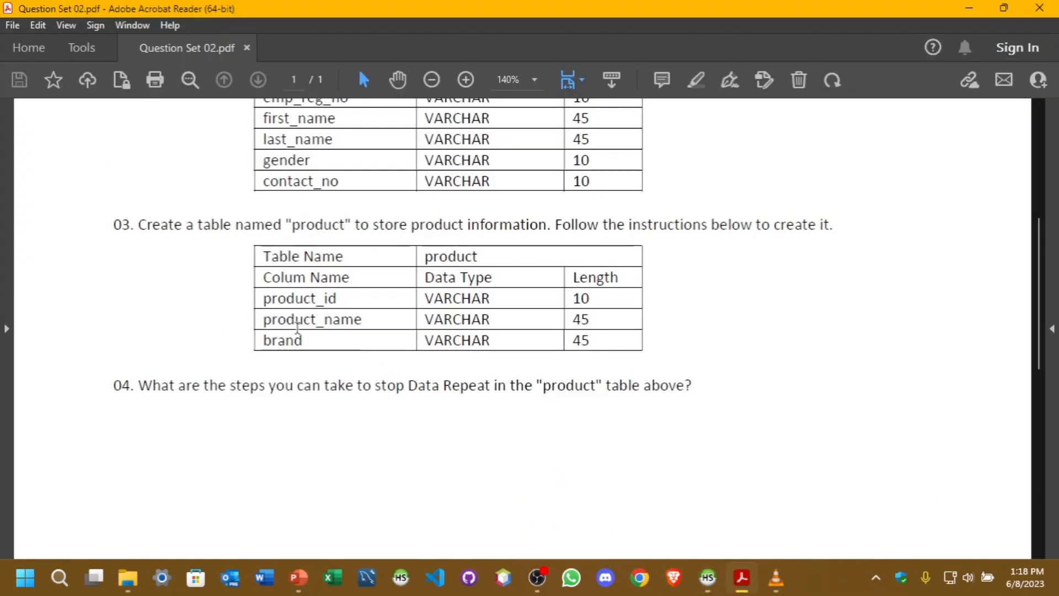
left_click_drag(265, 300, 345, 299)
key("ctrl+c")
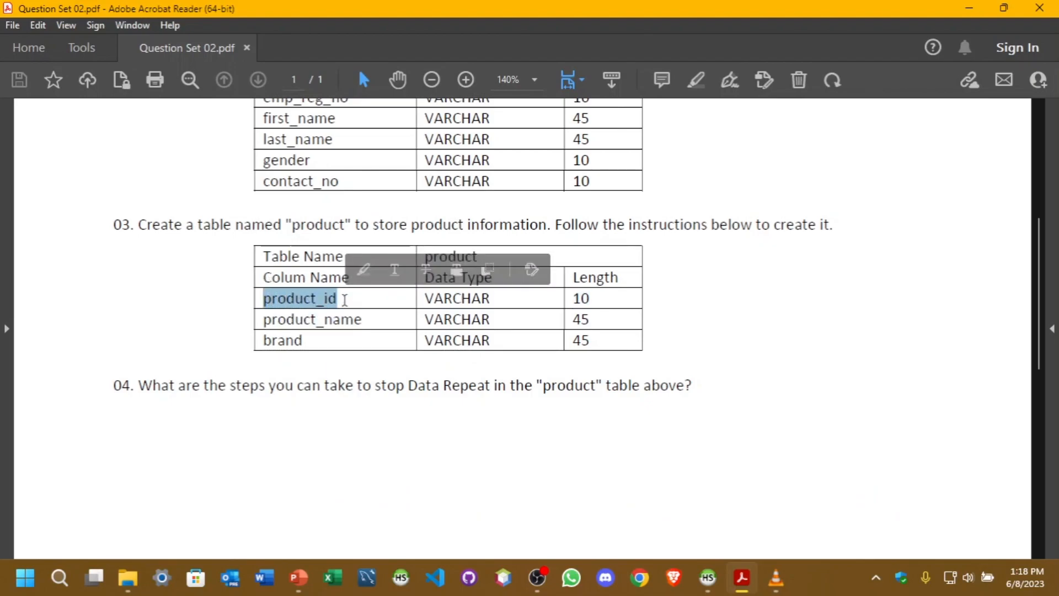
left_click(708, 578)
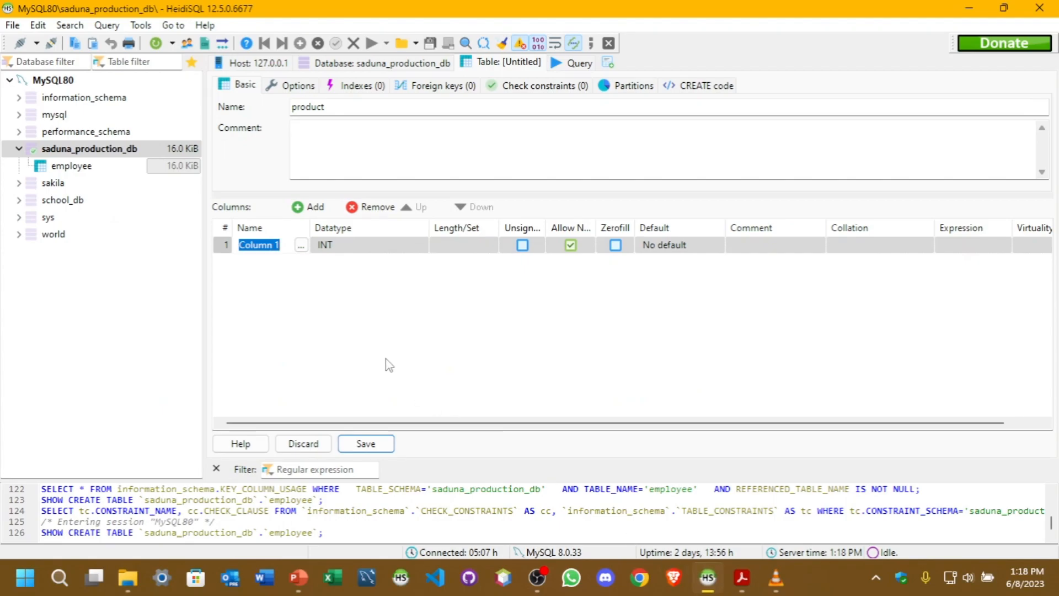
key("ctrl+v")
left_click(375, 245)
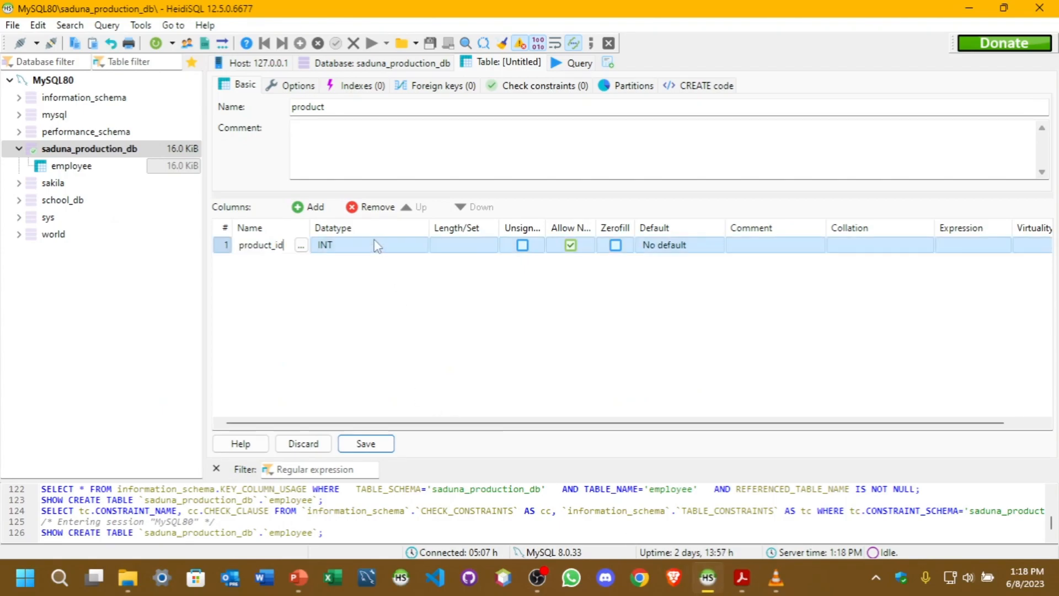
Disallow NULL values for product_id and make it the primary key of the product table
left_click(571, 245)
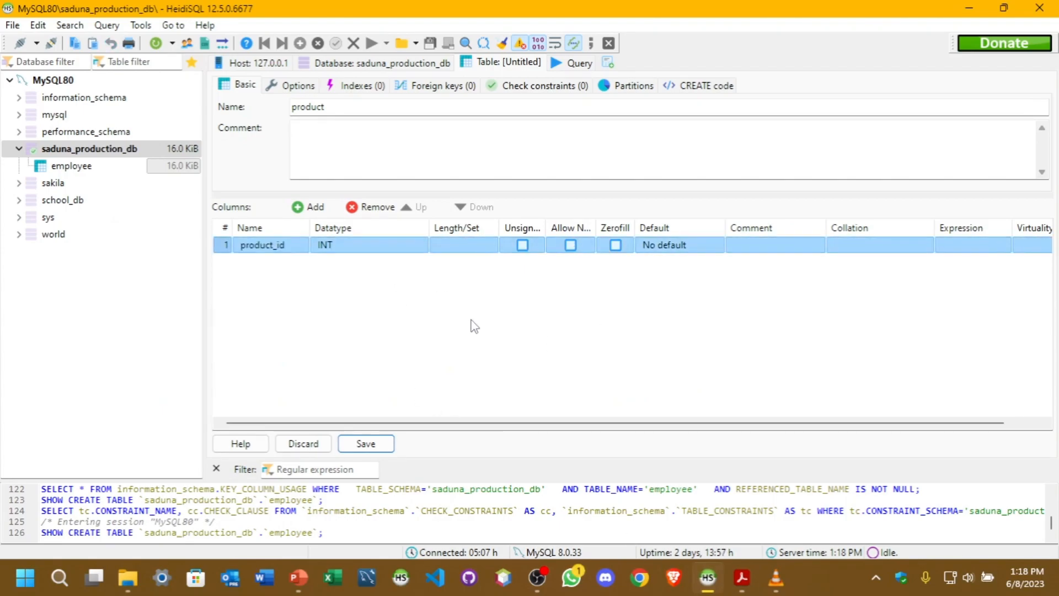
right_click(283, 247)
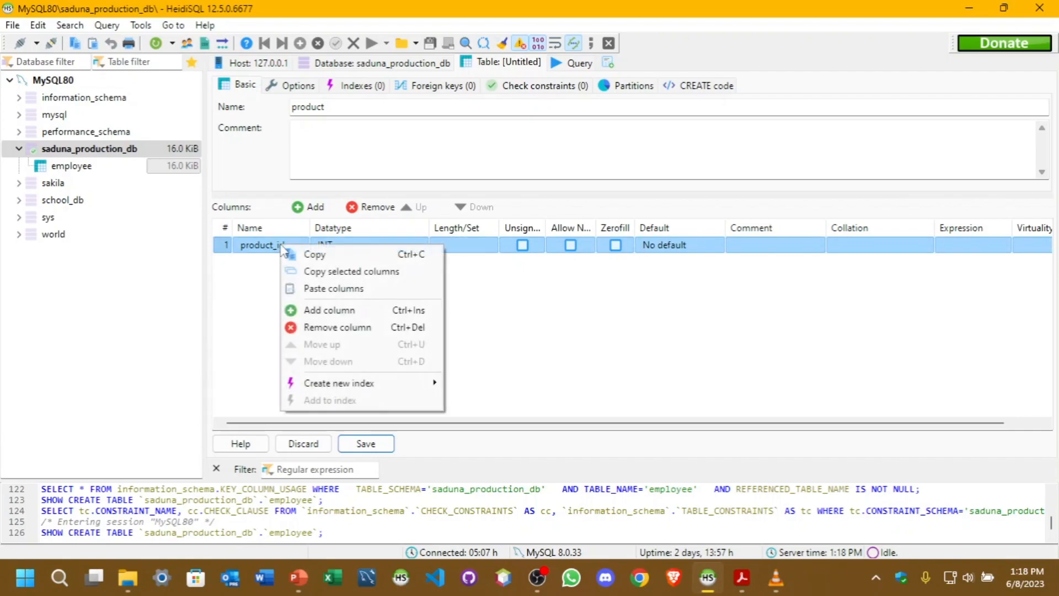
mouse_move(368, 386)
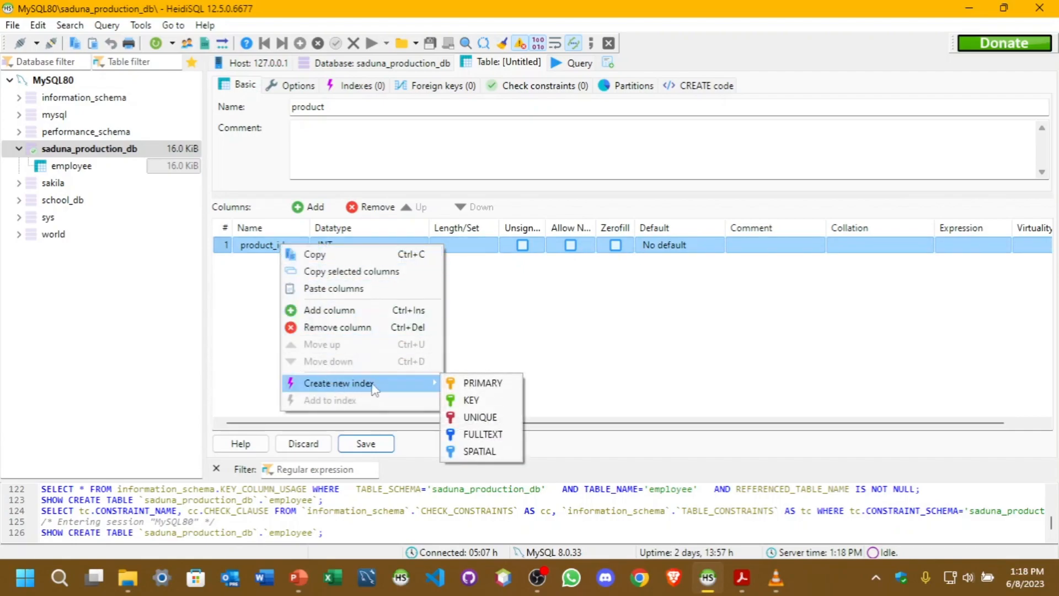
left_click(468, 383)
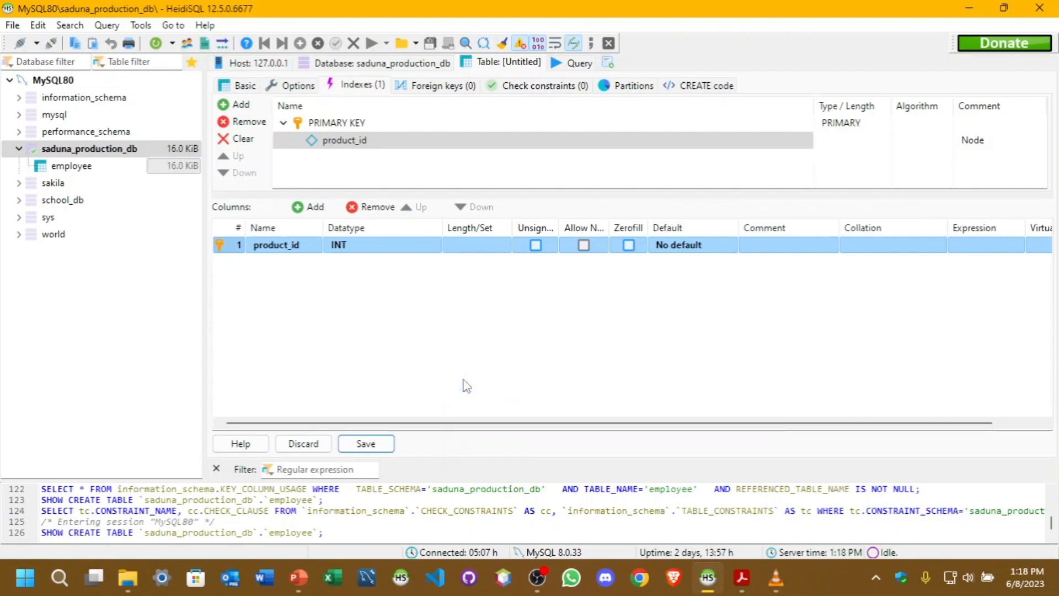
Add a second column named product_name to the product table, copying the name from the PDF
left_click(311, 207)
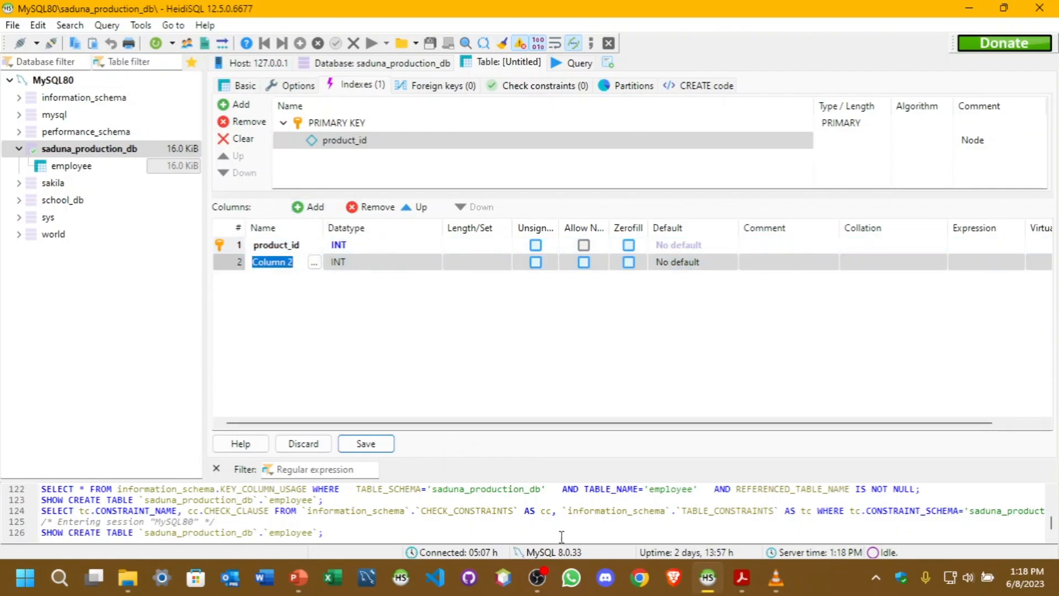
left_click(741, 588)
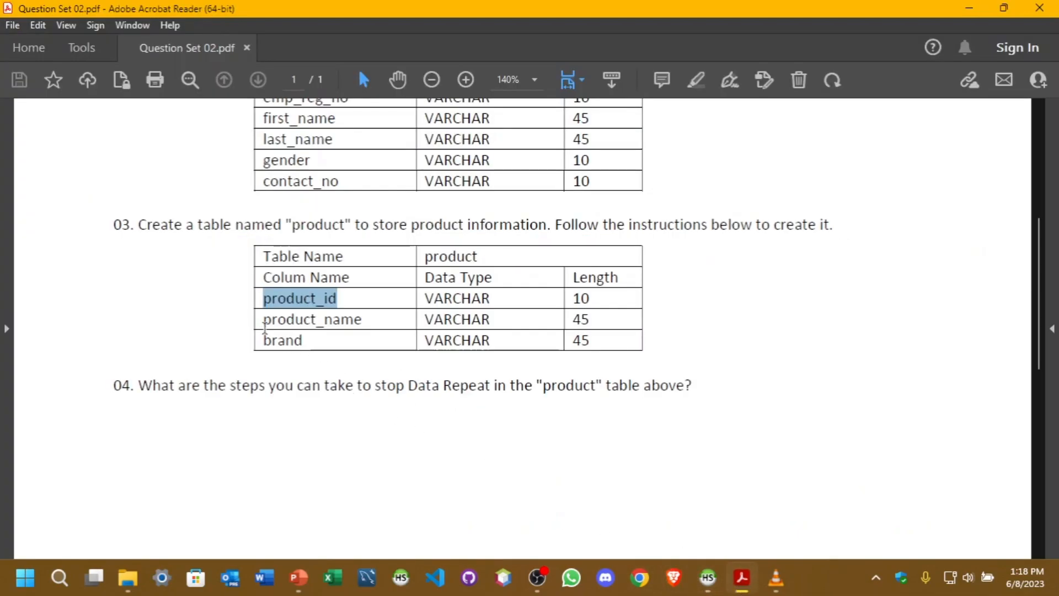
left_click_drag(263, 321, 365, 329)
key("ctrl+c")
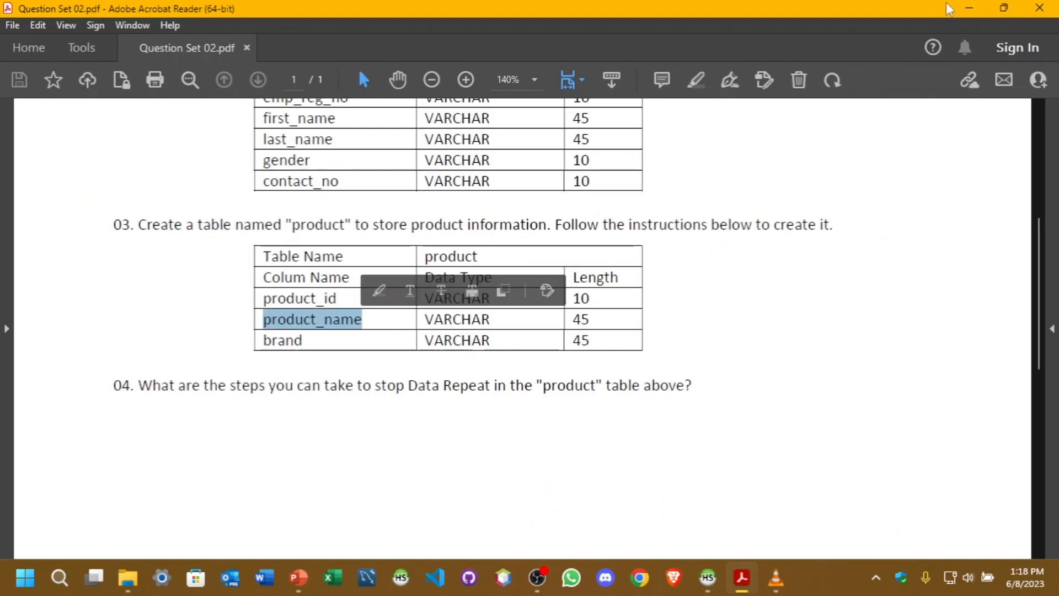
left_click(970, 8)
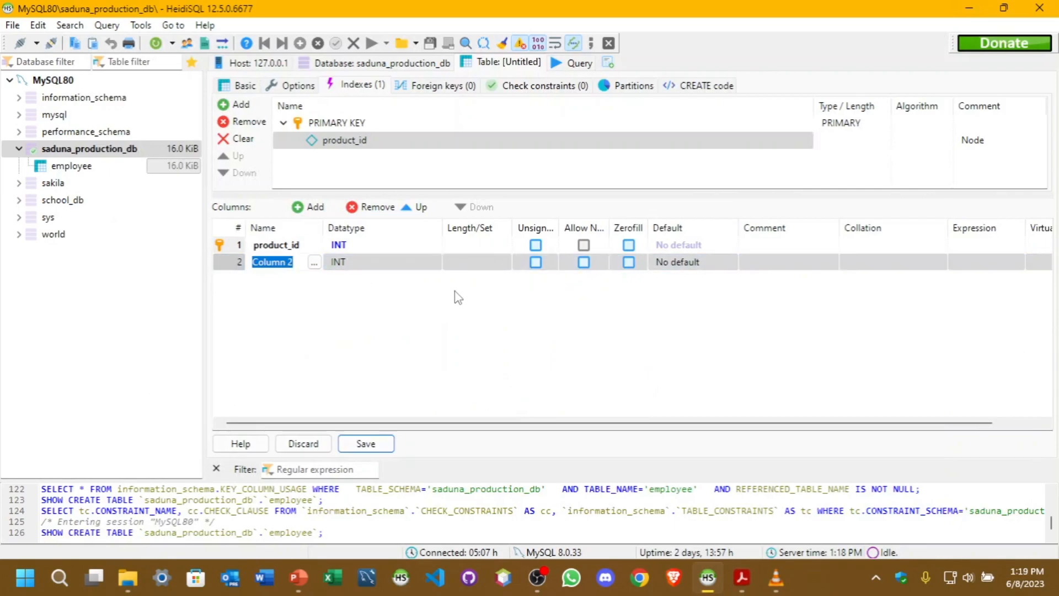
key("ctrl+v")
Set the product_name column's data type to VARCHAR and its length to 45
left_click(411, 268)
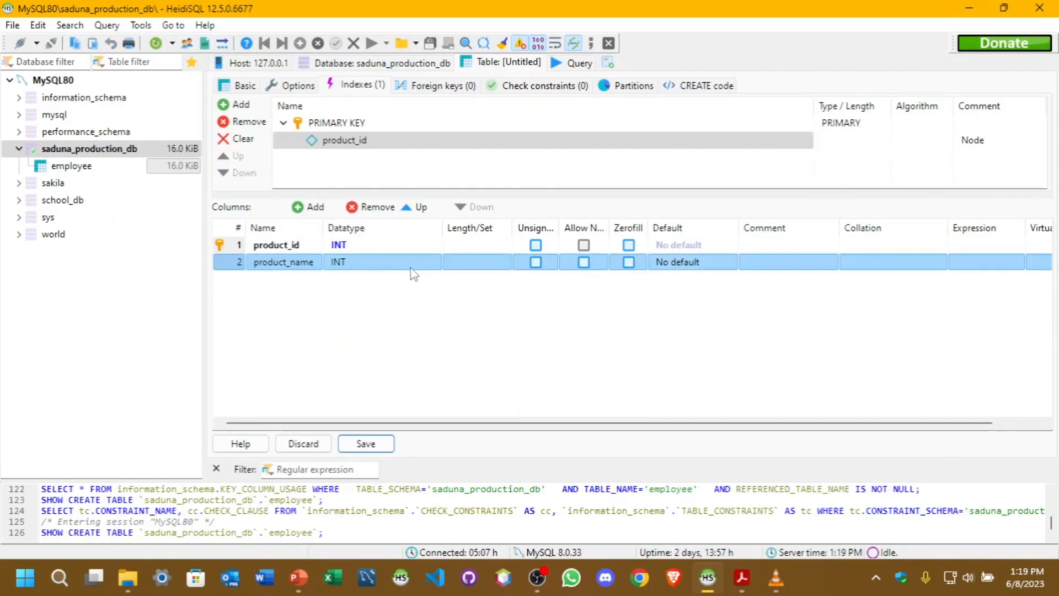
left_click(410, 267)
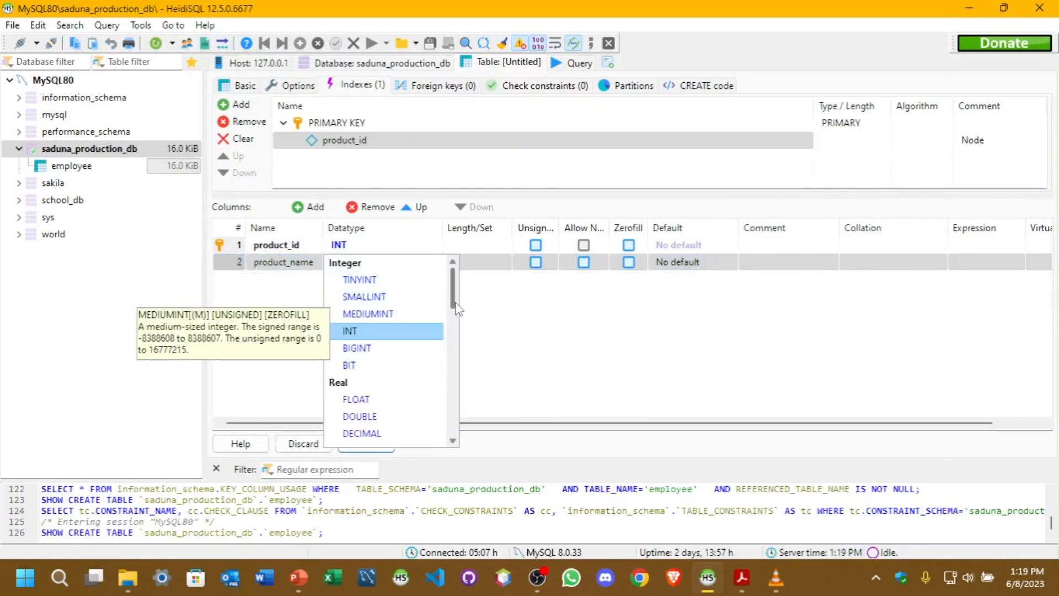
left_click_drag(453, 307, 453, 332)
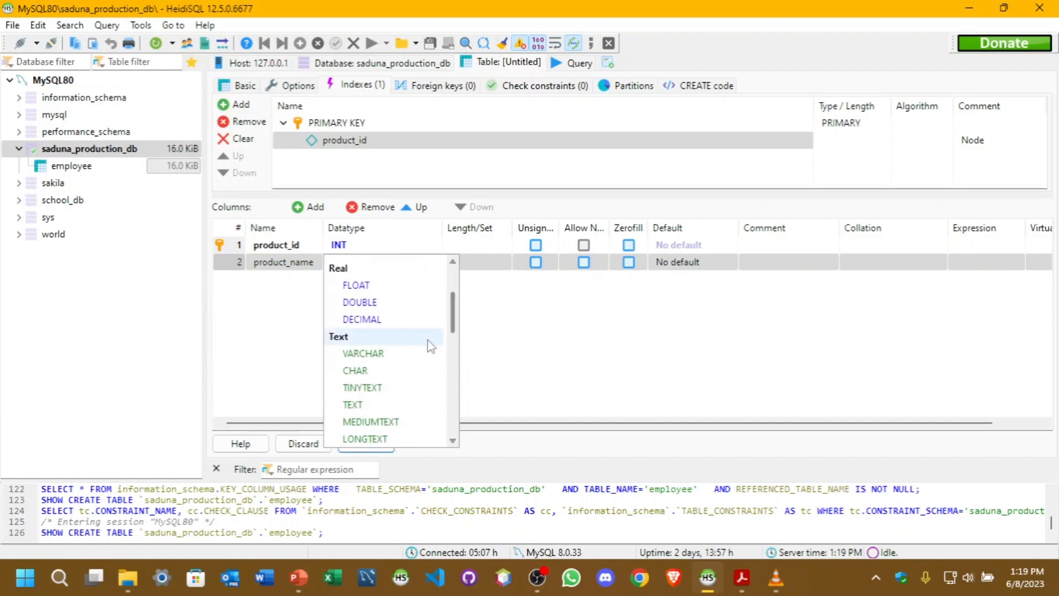
left_click(403, 354)
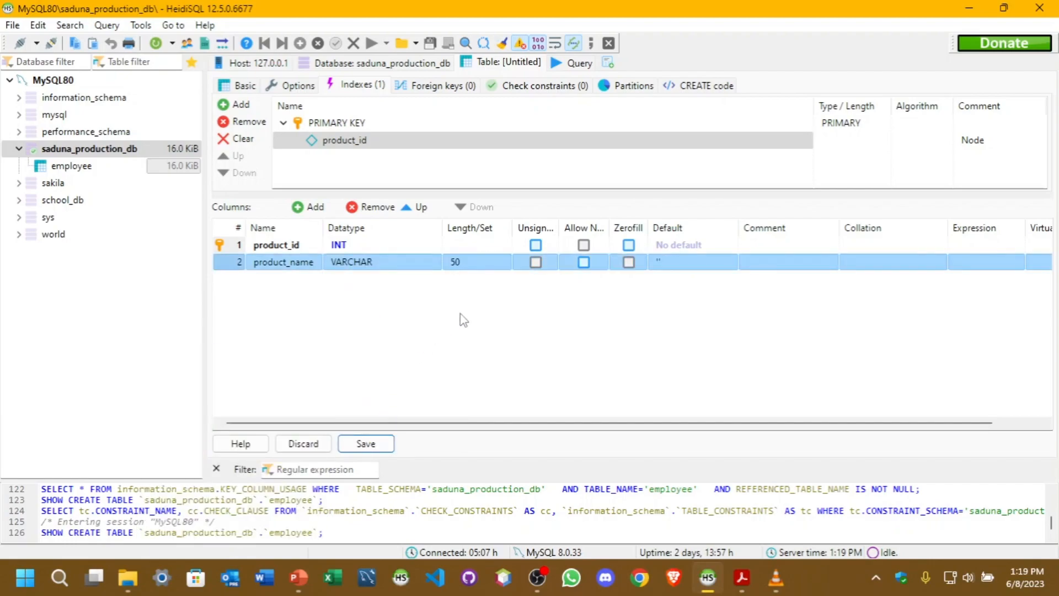
left_click(492, 261)
type("45")
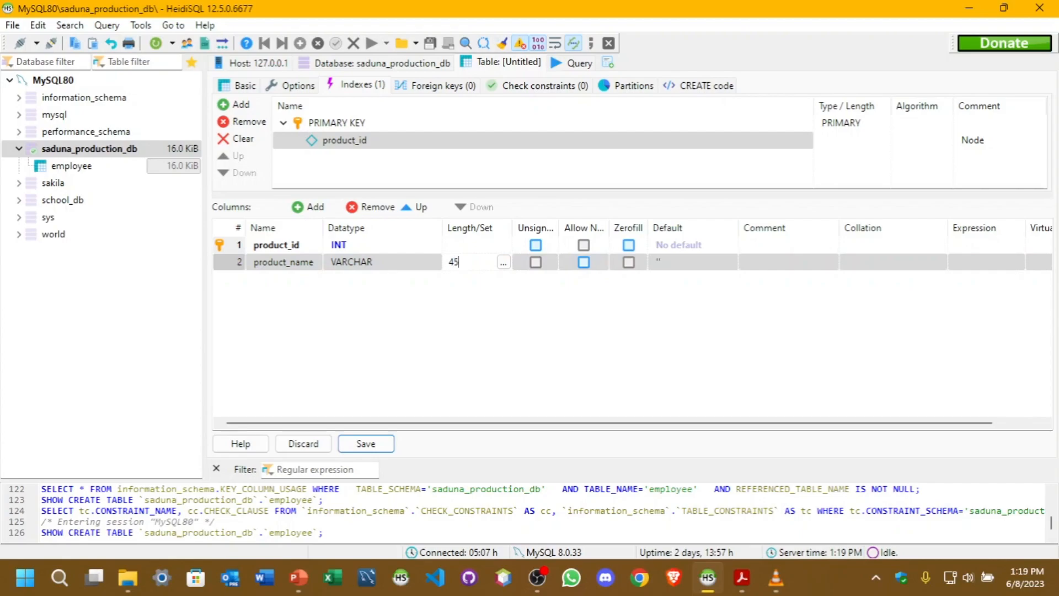
Set the product_name column to have no default value
left_click(677, 265)
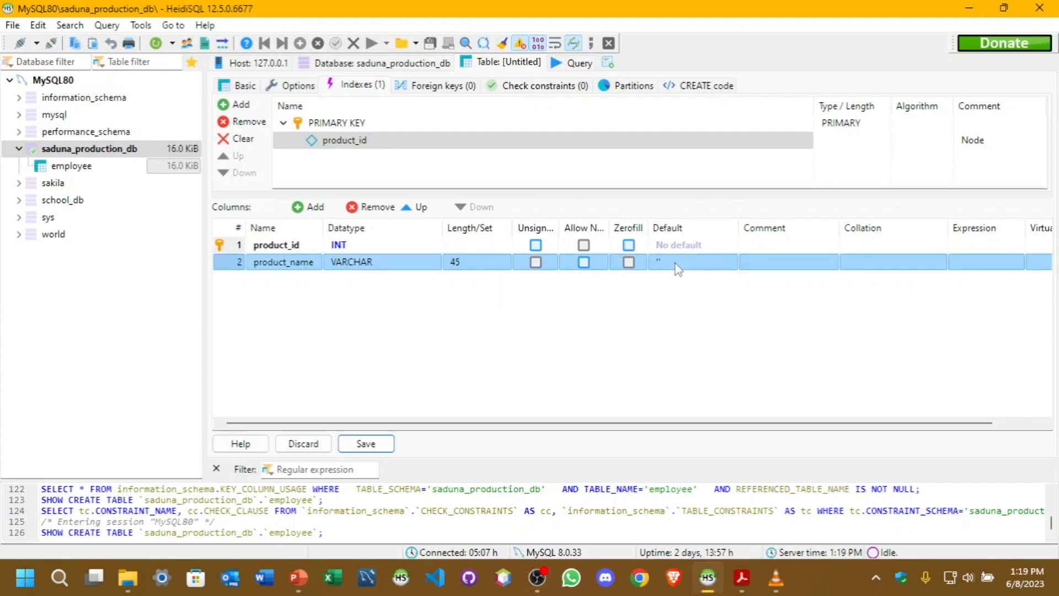
left_click(678, 269)
left_click(659, 265)
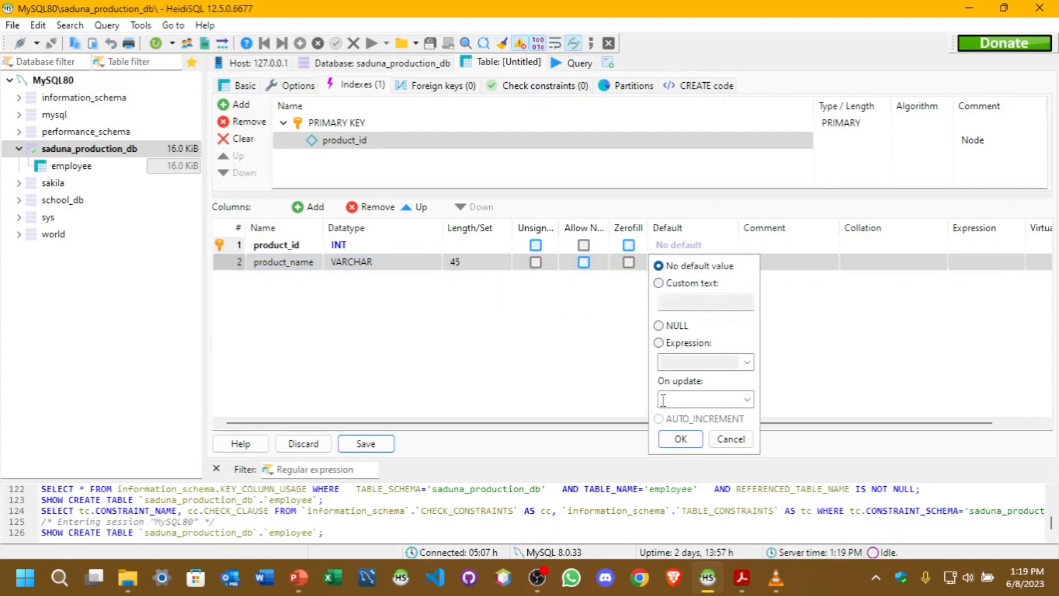
left_click(665, 446)
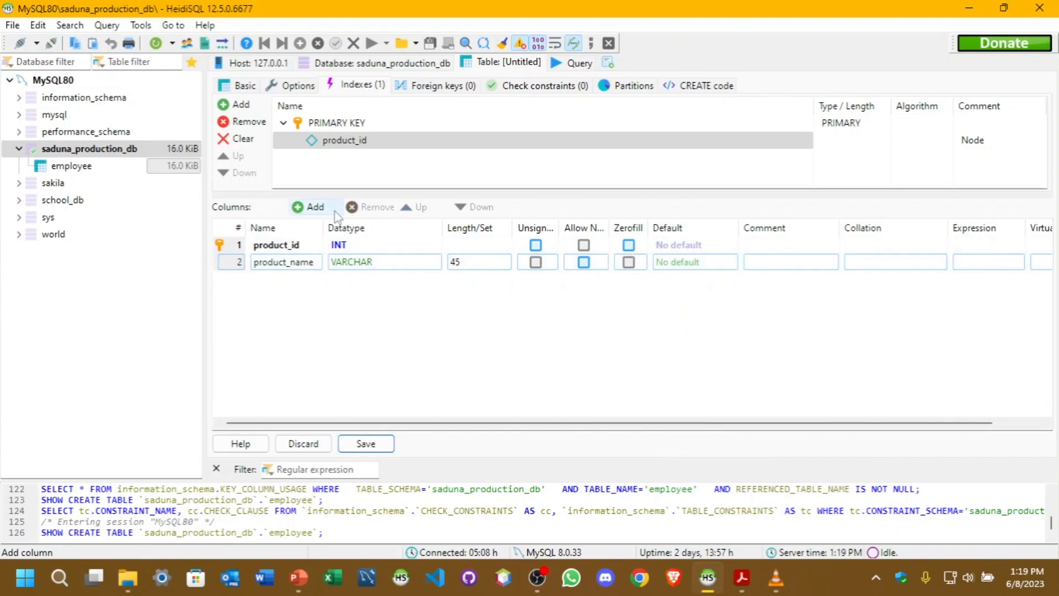
Add a third column named brand, copying the name from the PDF, and save the product table
left_click(316, 210)
left_click(742, 577)
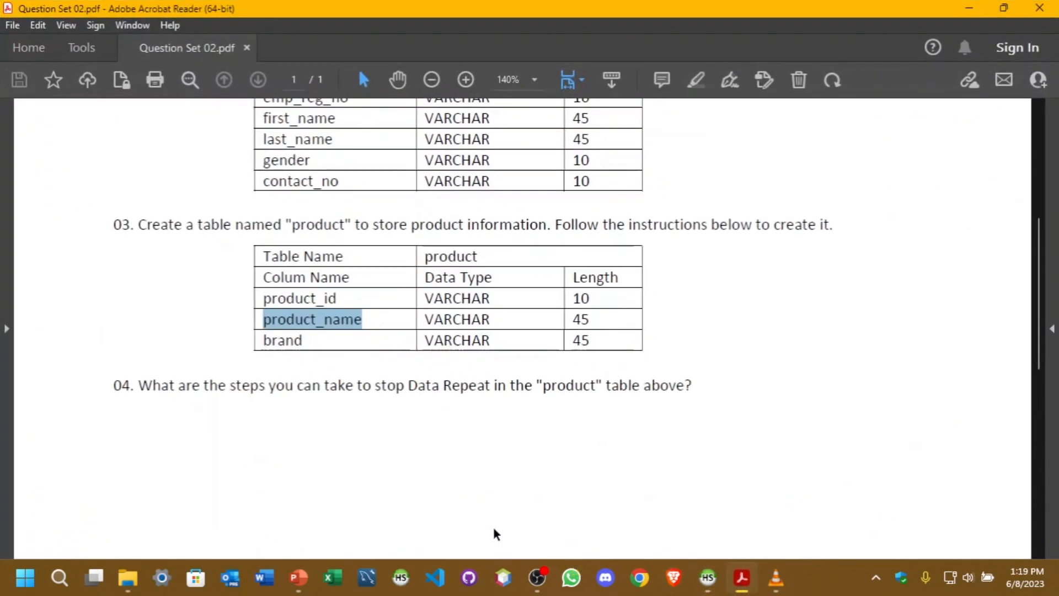
left_click_drag(263, 341, 306, 340)
key("ctrl+c")
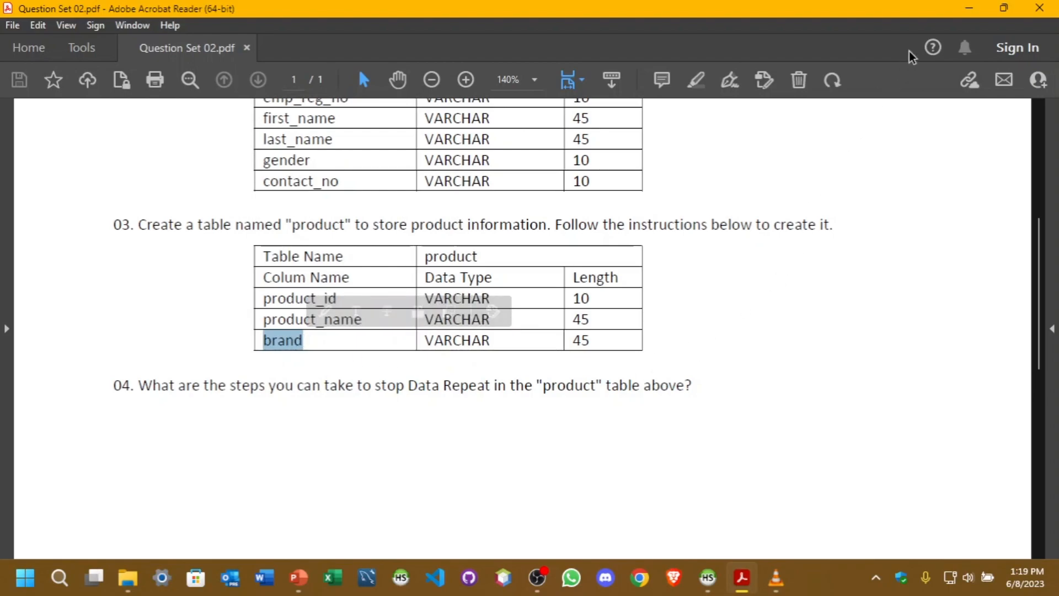
left_click(965, 7)
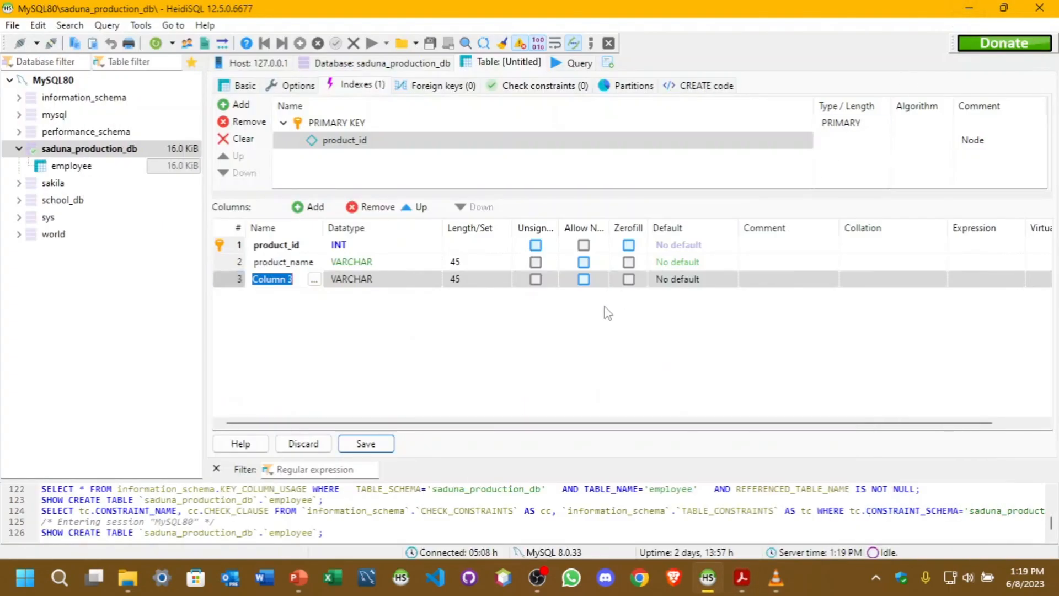
key("ctrl+v")
left_click(529, 328)
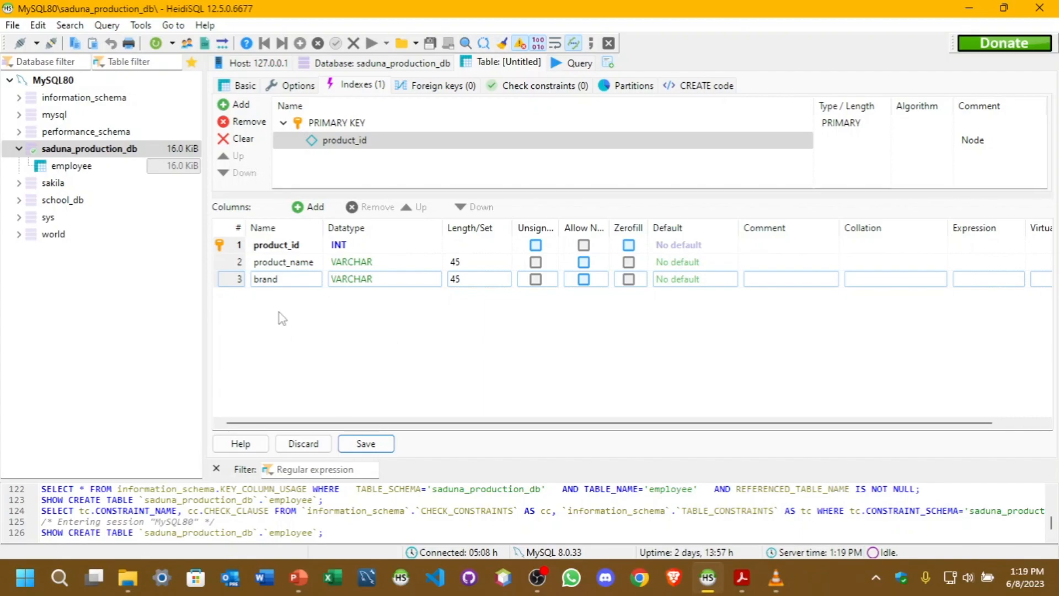
left_click(385, 447)
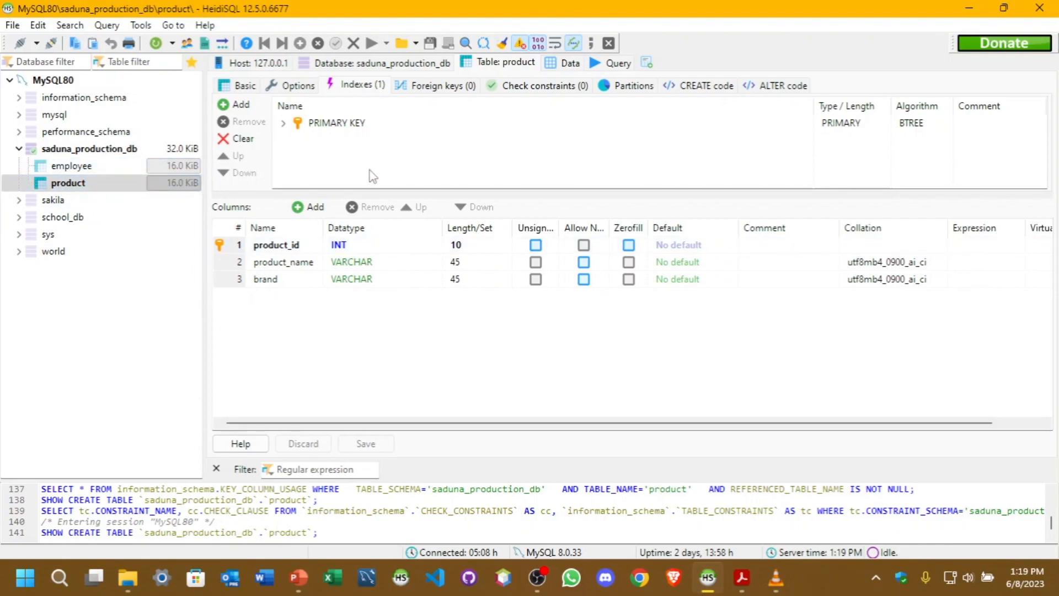
Read question 04 in Question Set 02.pdf about stopping repeated data in the product table
left_click(742, 577)
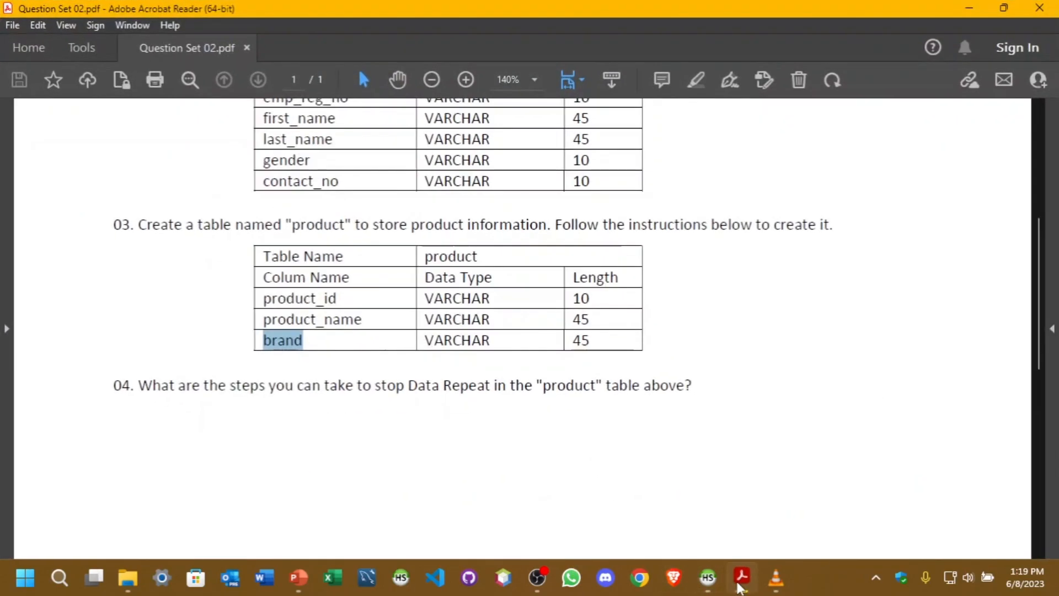
left_click(246, 449)
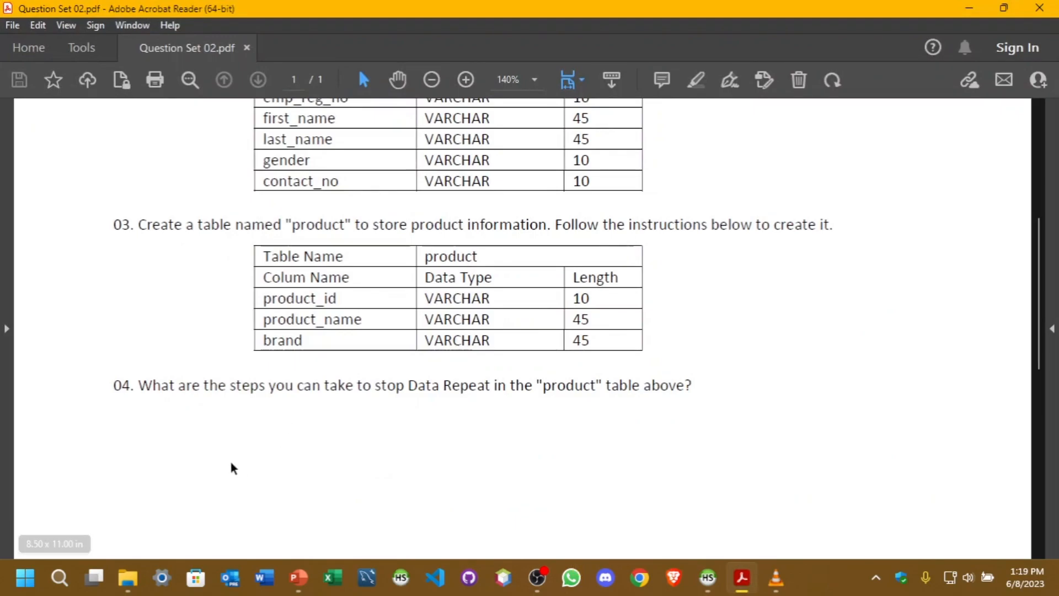
scroll(232, 466, "down", 3)
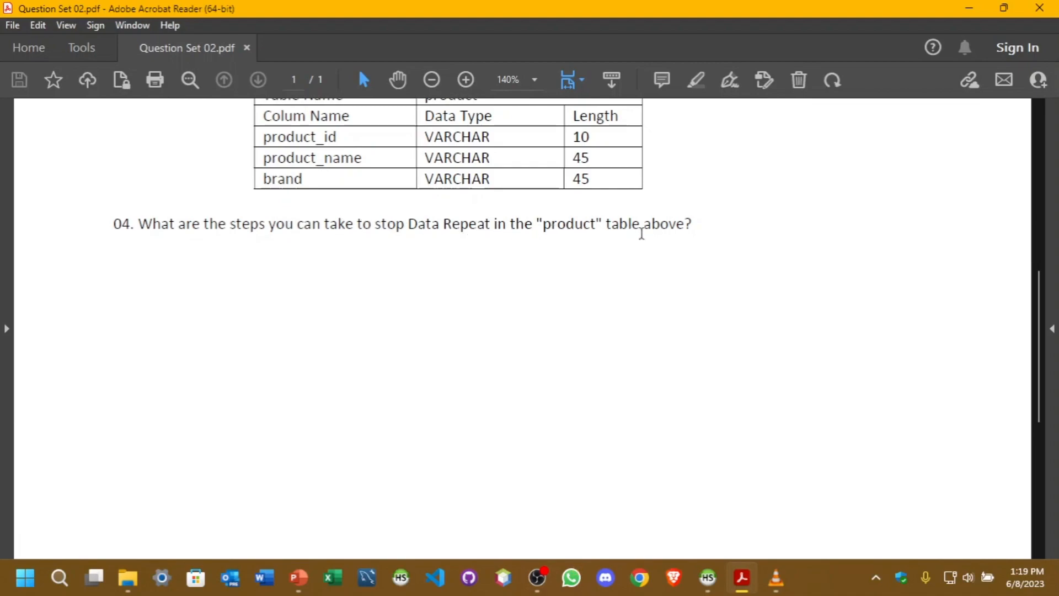
scroll(738, 322, "up", 3)
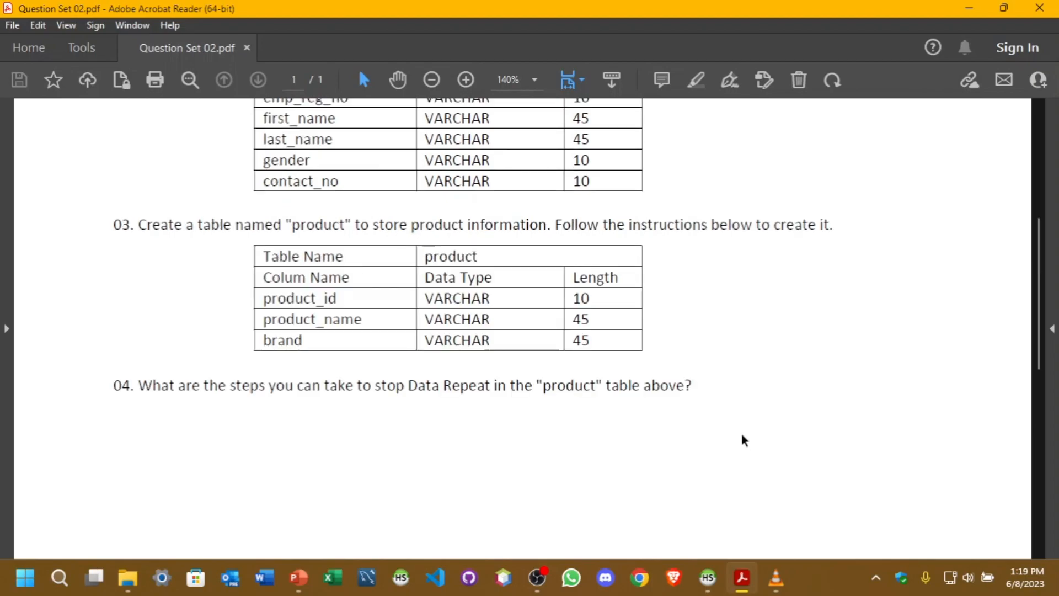
left_click(537, 578)
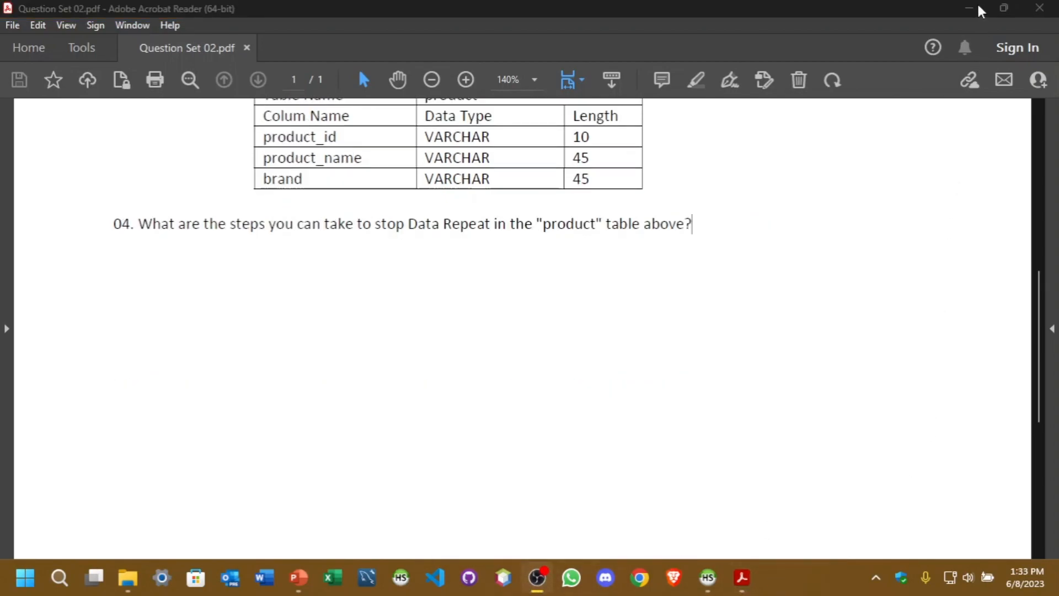
left_click(978, 2)
left_click(959, 7)
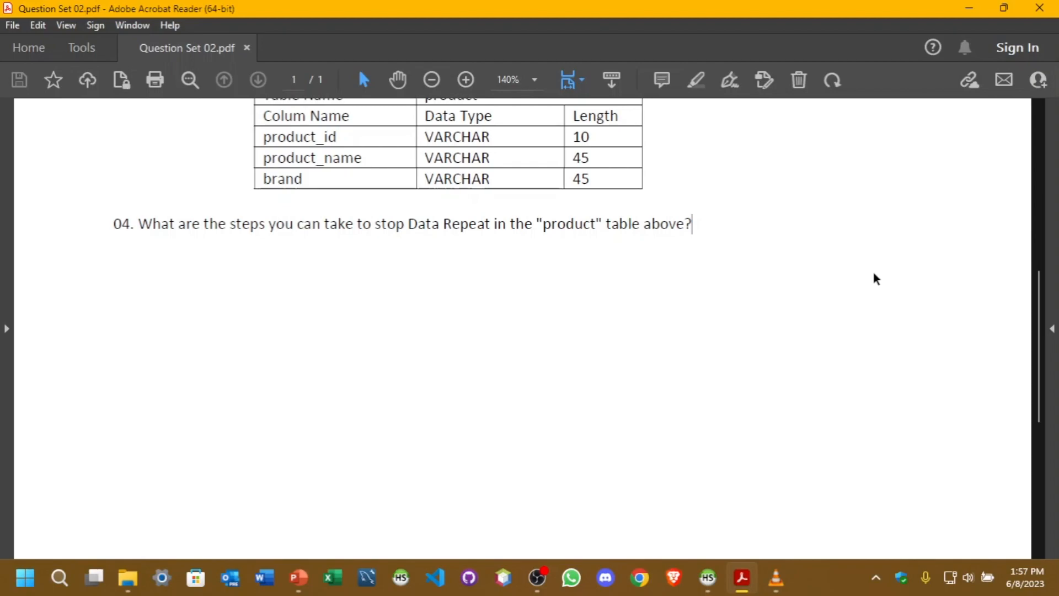
left_click(537, 577)
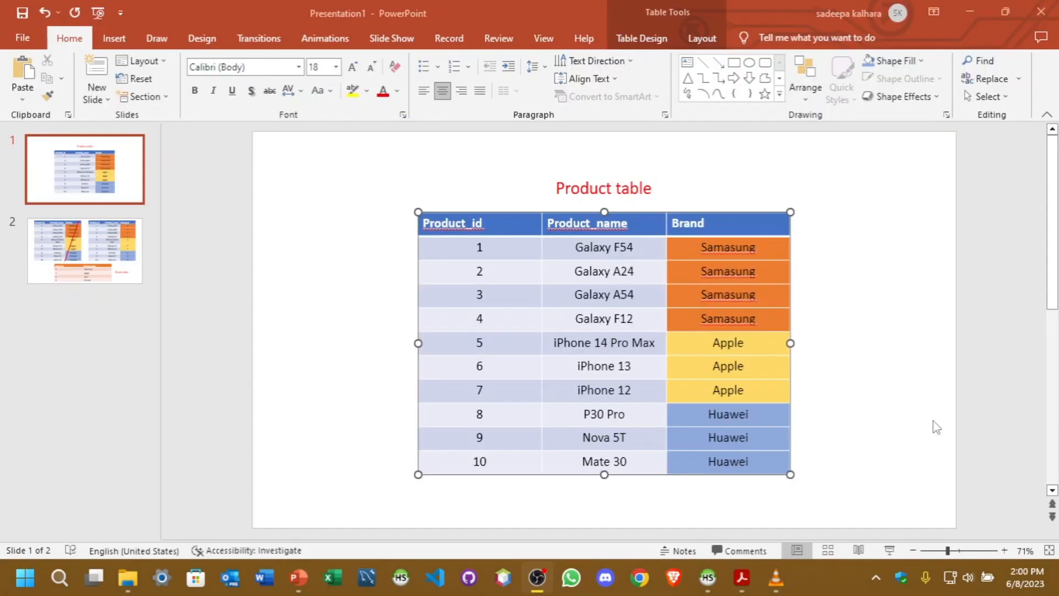
left_click(979, 2)
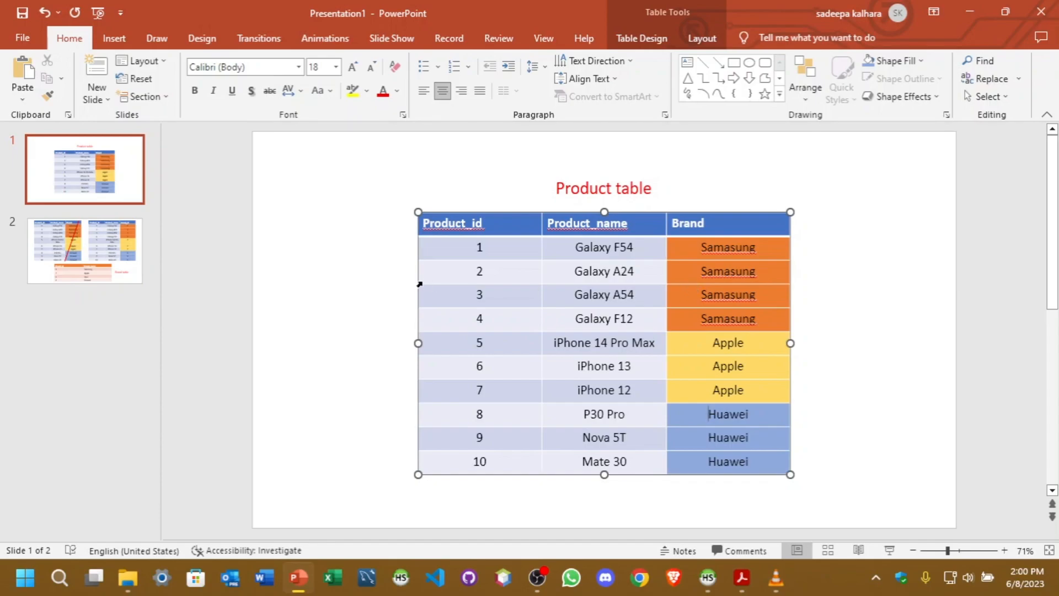
Examine slide 2 of the PowerPoint presentation, comparing the original product table with the Brand_id version and the separate brand table
left_click(117, 242)
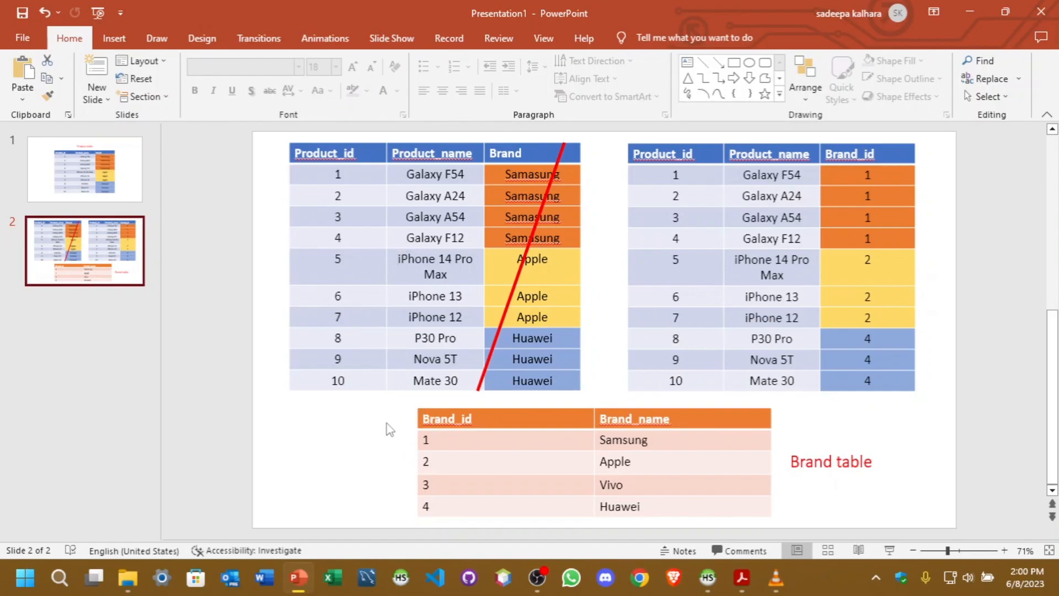
left_click(880, 182)
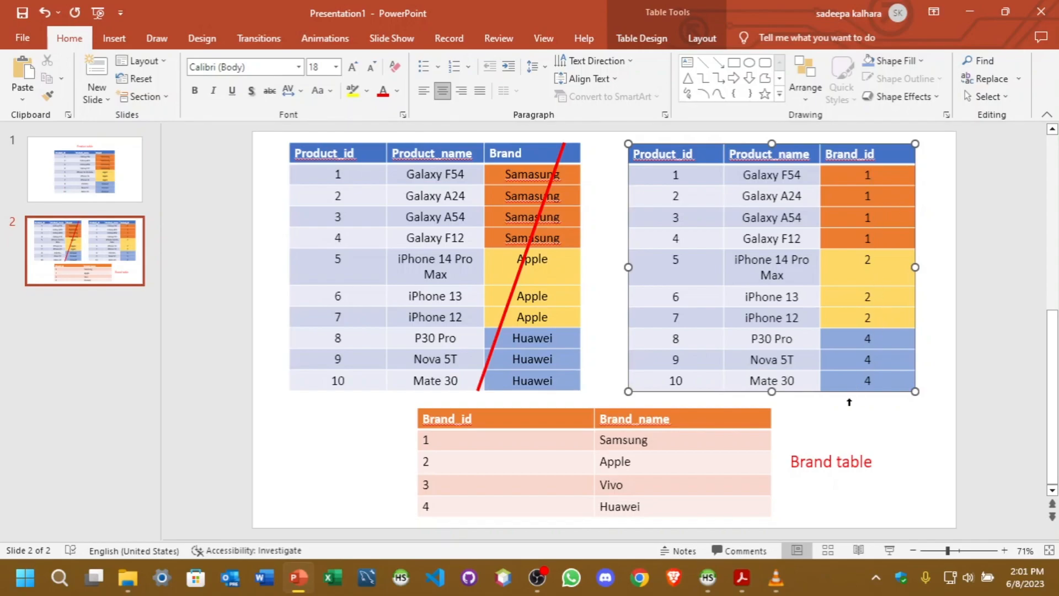
left_click(742, 577)
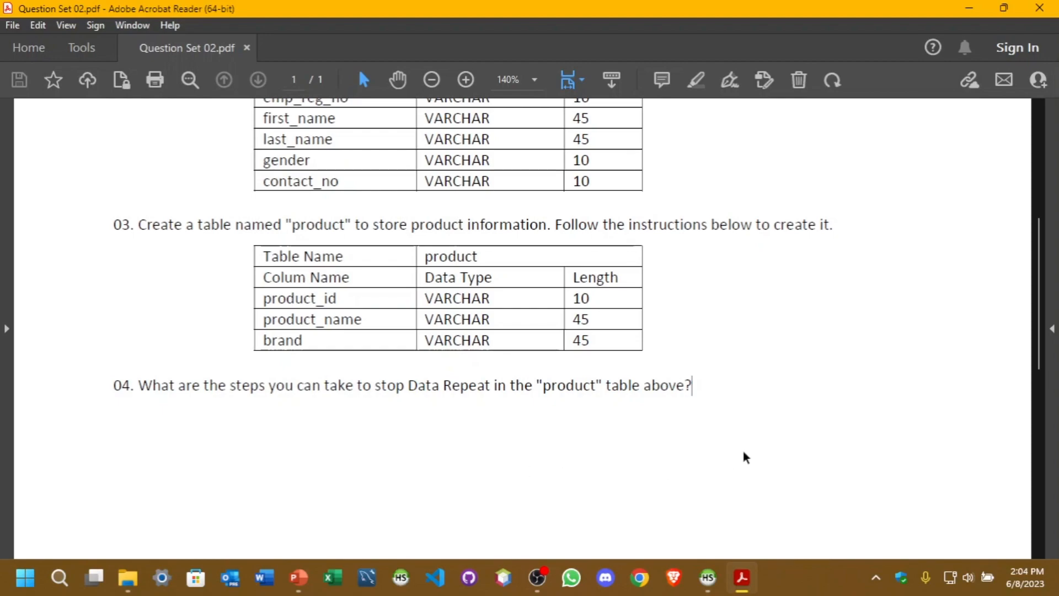
left_click(537, 577)
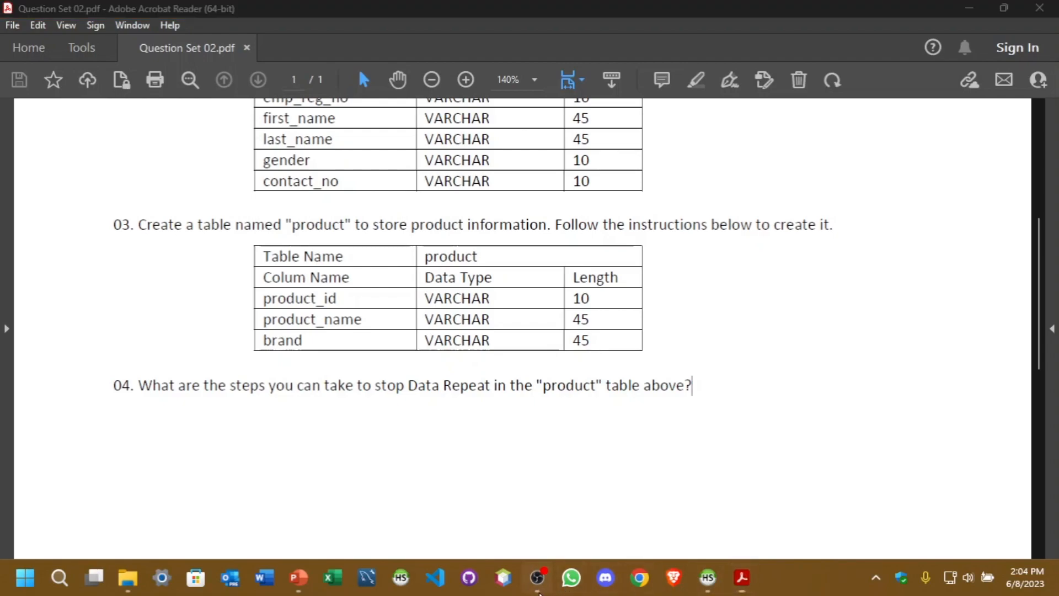